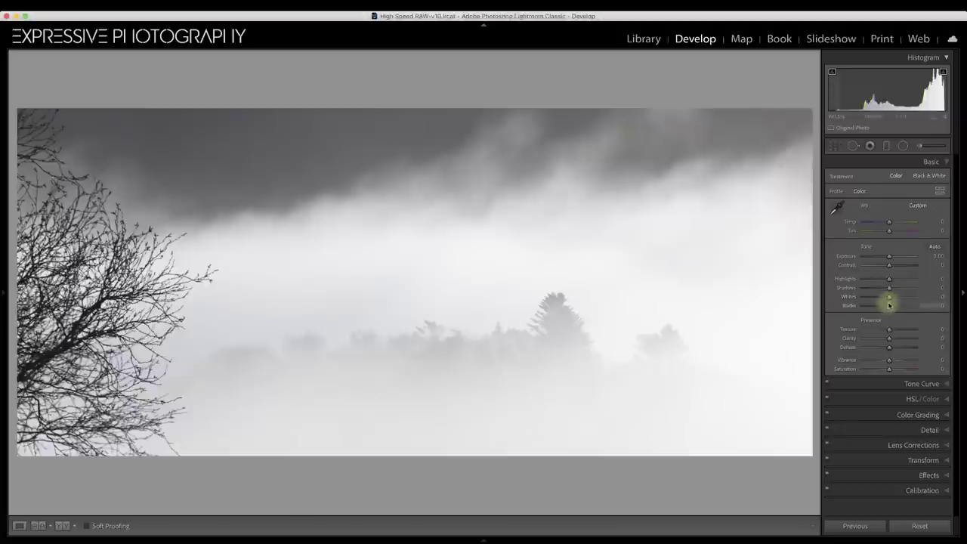
Set the foggy landscape's Whites to +33 and cool the white balance to a Temp of -10.
drag(888, 299, 859, 299)
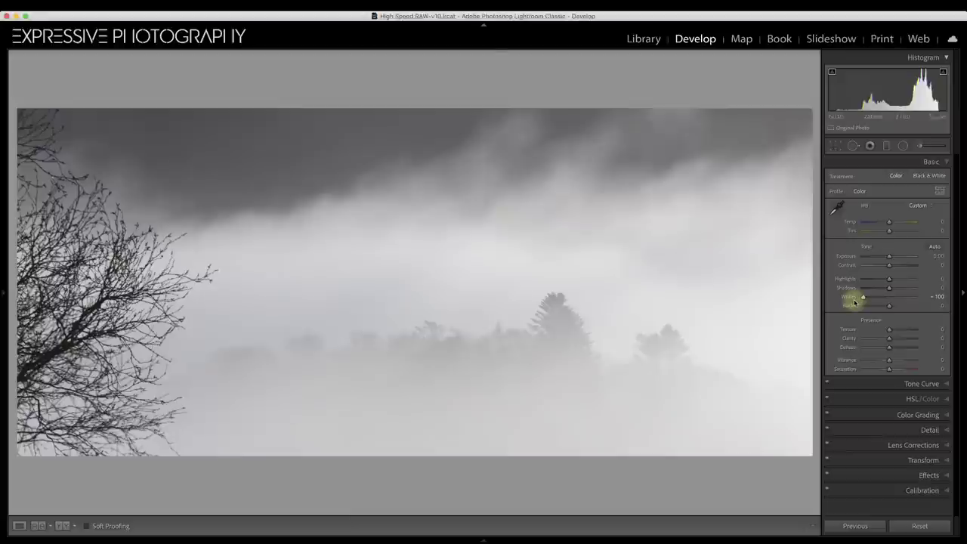
drag(861, 295, 896, 299)
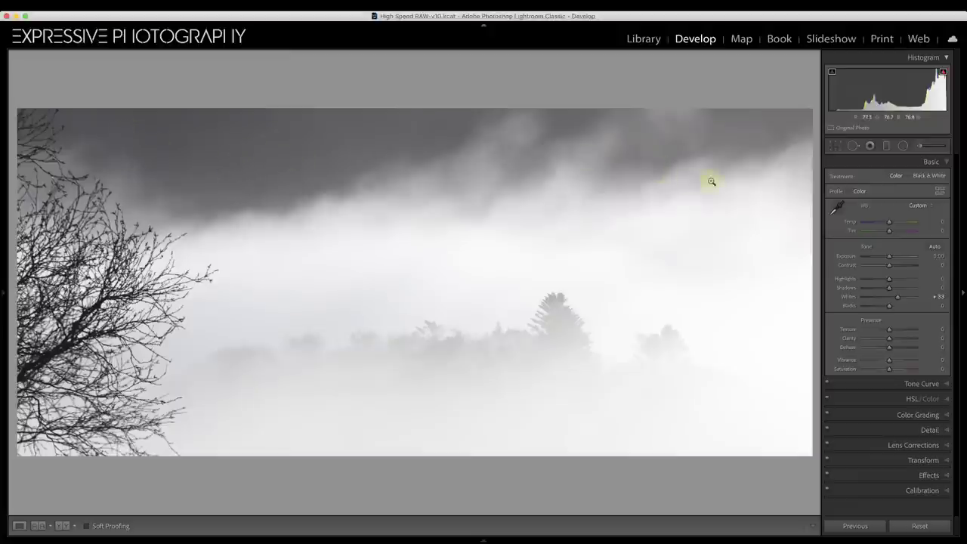
drag(887, 219, 883, 221)
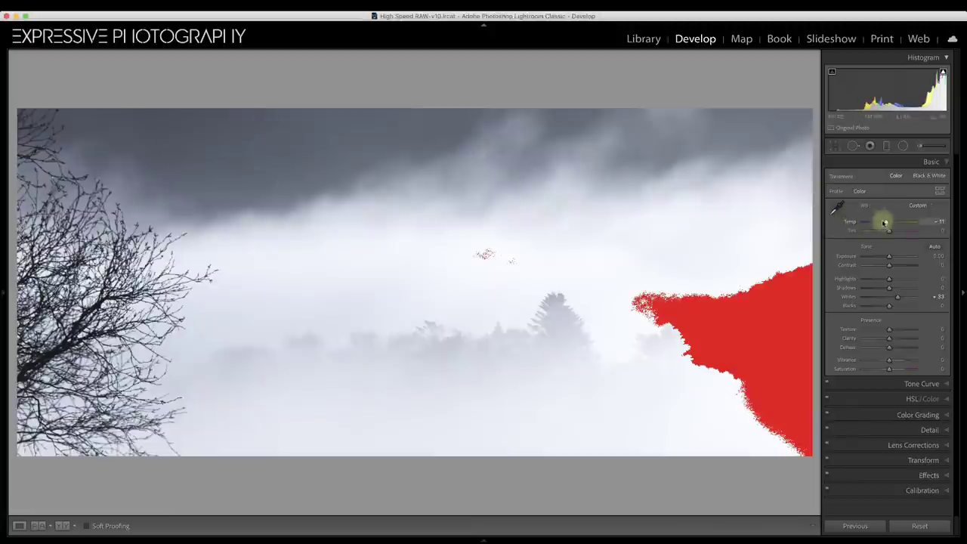
drag(886, 223, 887, 223)
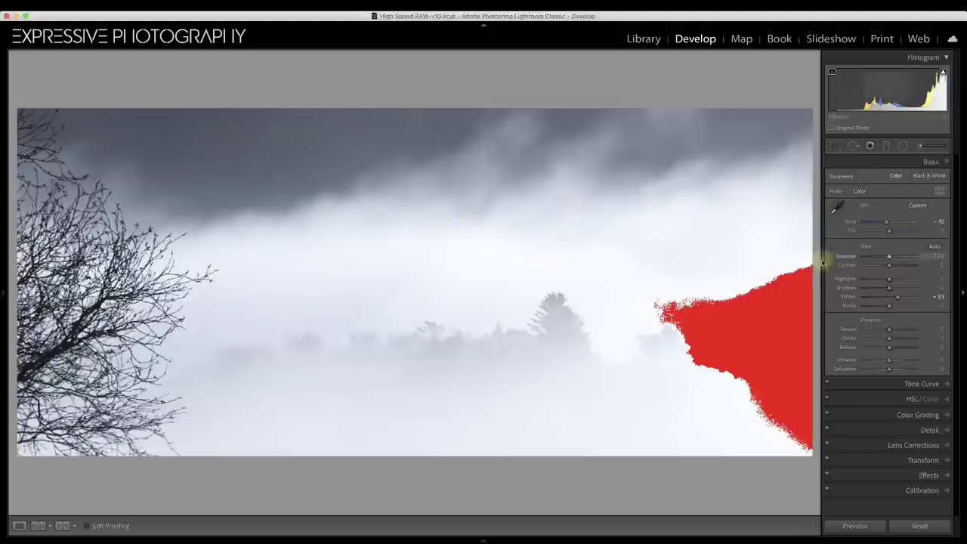
Reset the adjustment brush effect sliders and paint a mask over the clipped highlights in the photo's lower right area.
click(918, 146)
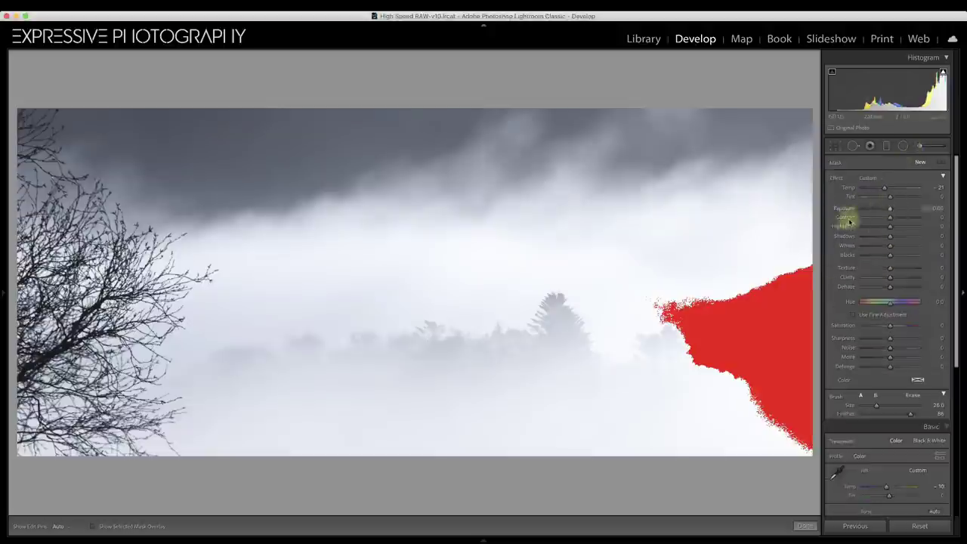
double_click(833, 178)
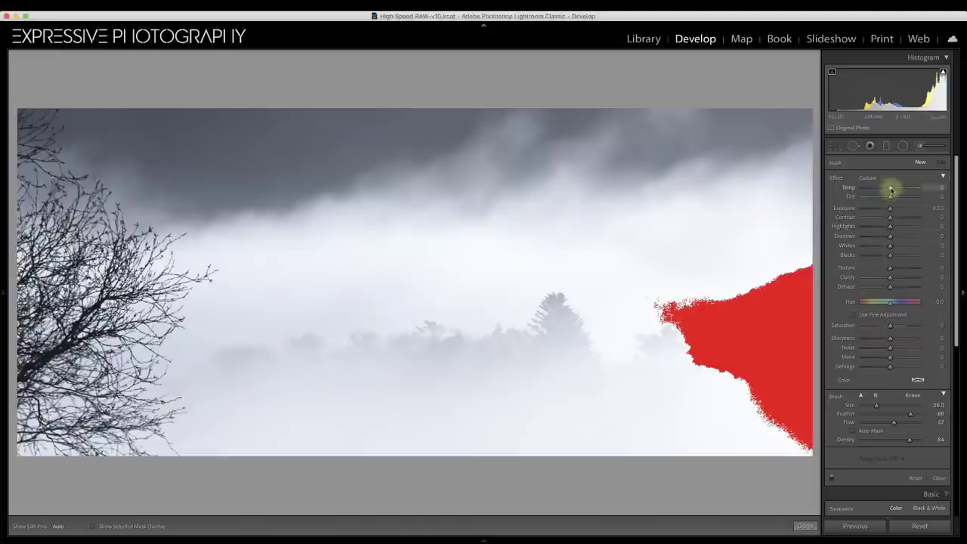
mouse_move(787, 292)
mouse_down()
mouse_move(733, 289)
mouse_move(688, 328)
mouse_move(759, 410)
mouse_move(733, 324)
mouse_move(762, 334)
mouse_move(733, 345)
mouse_move(727, 320)
mouse_move(748, 374)
mouse_up()
Set the brush mask's Whites to -3, Highlights to 6 and Temp to -9.
drag(894, 188, 893, 191)
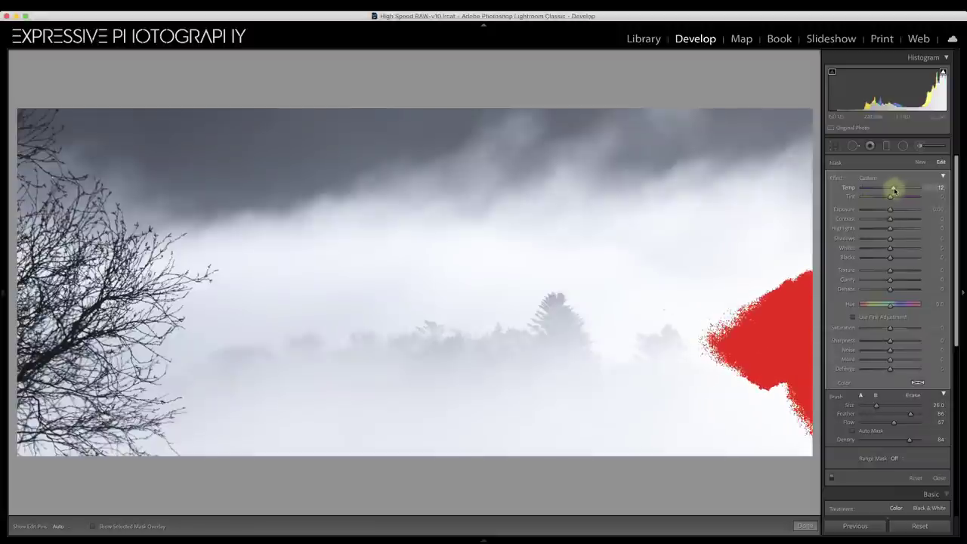
double_click(848, 188)
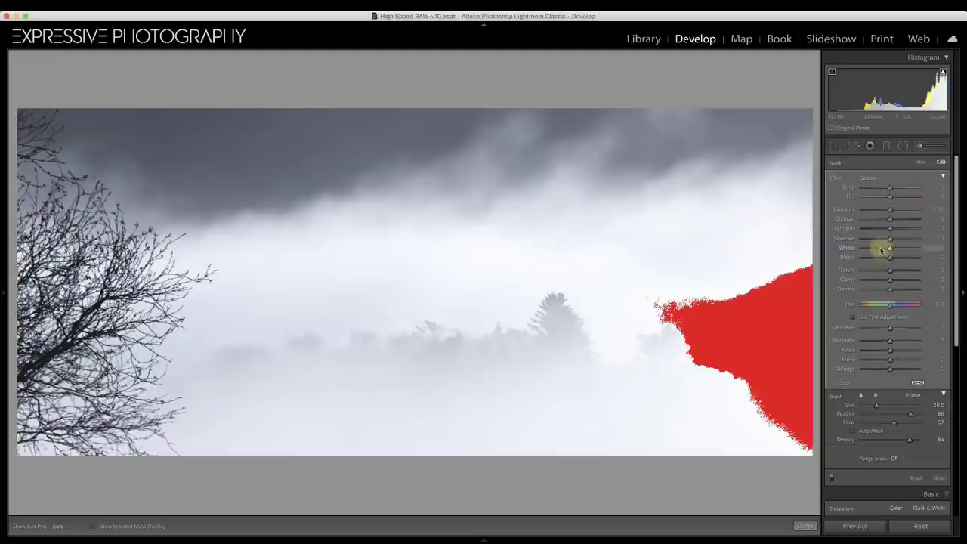
drag(881, 250, 871, 250)
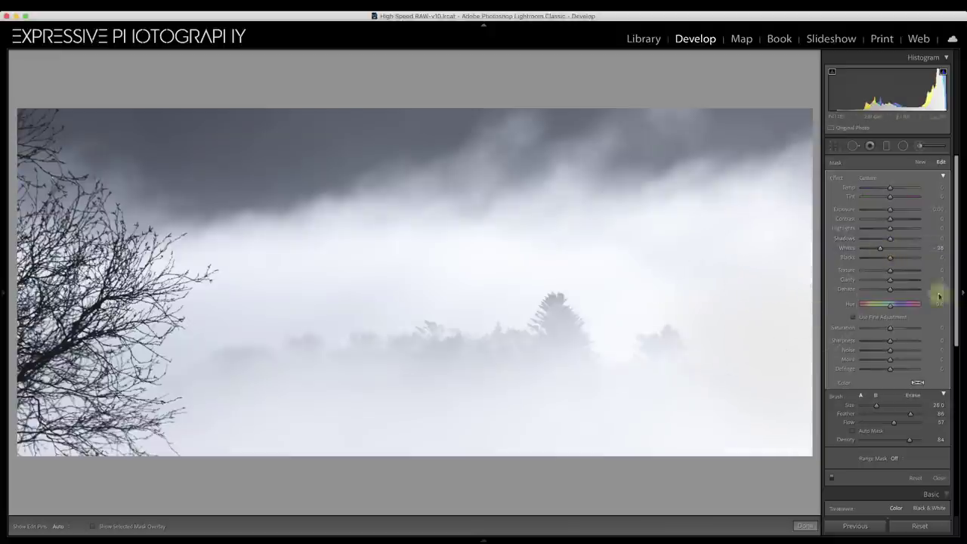
drag(878, 248, 889, 249)
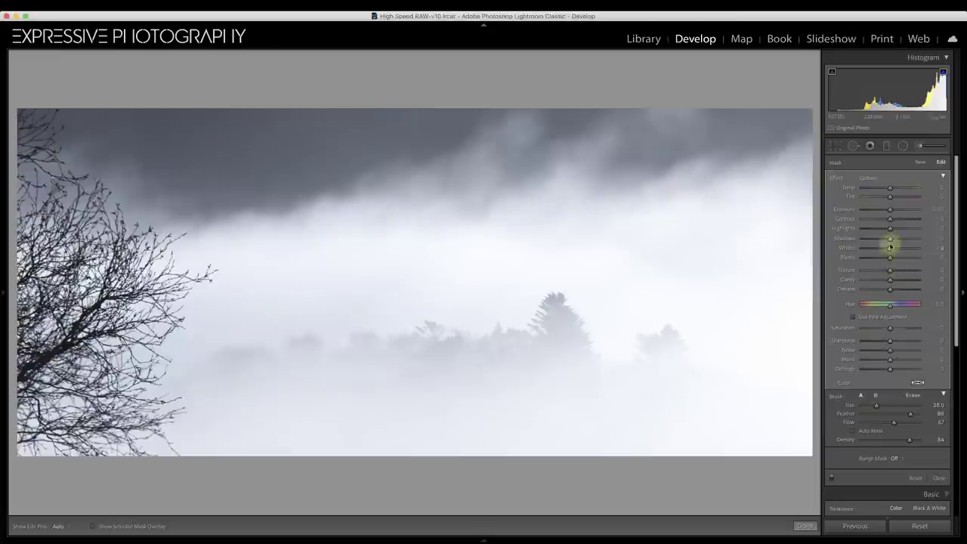
drag(892, 229, 898, 229)
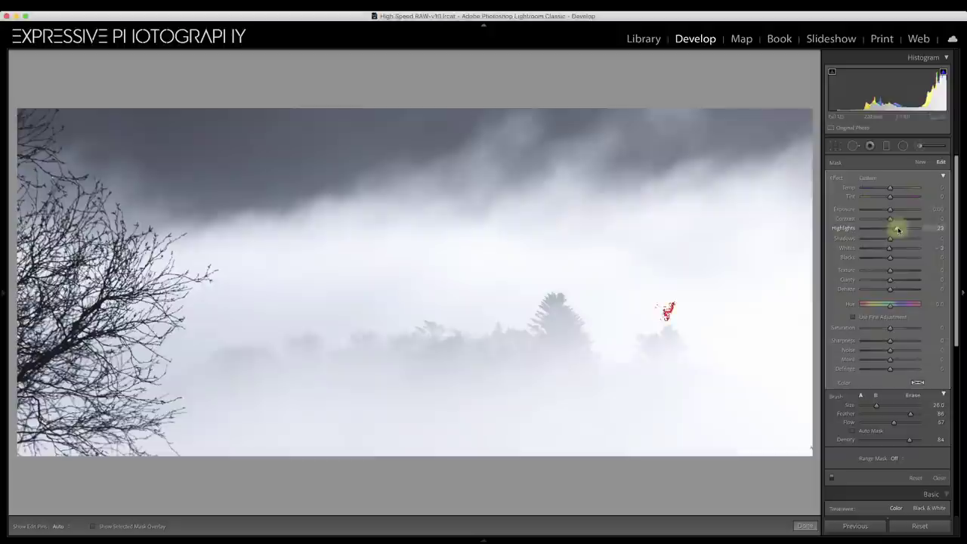
key(h)
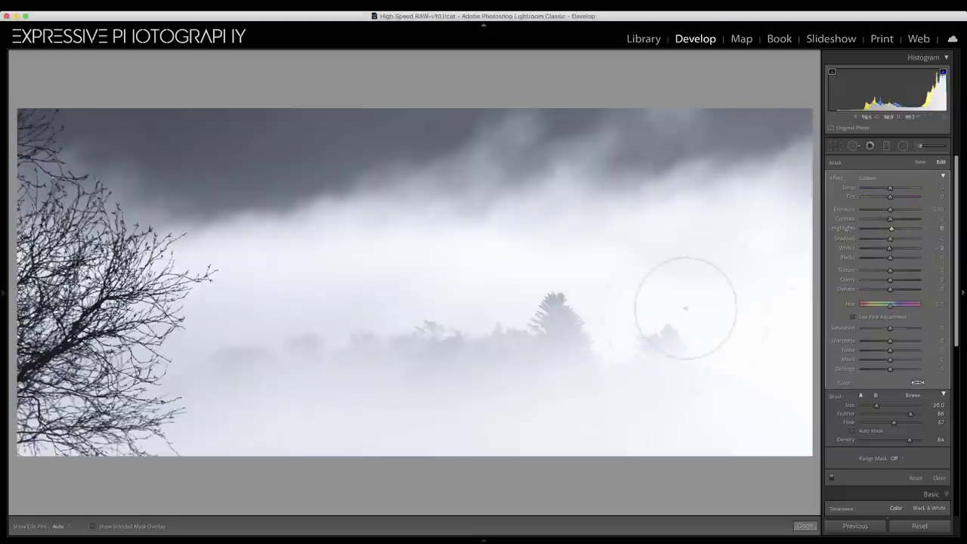
key(h)
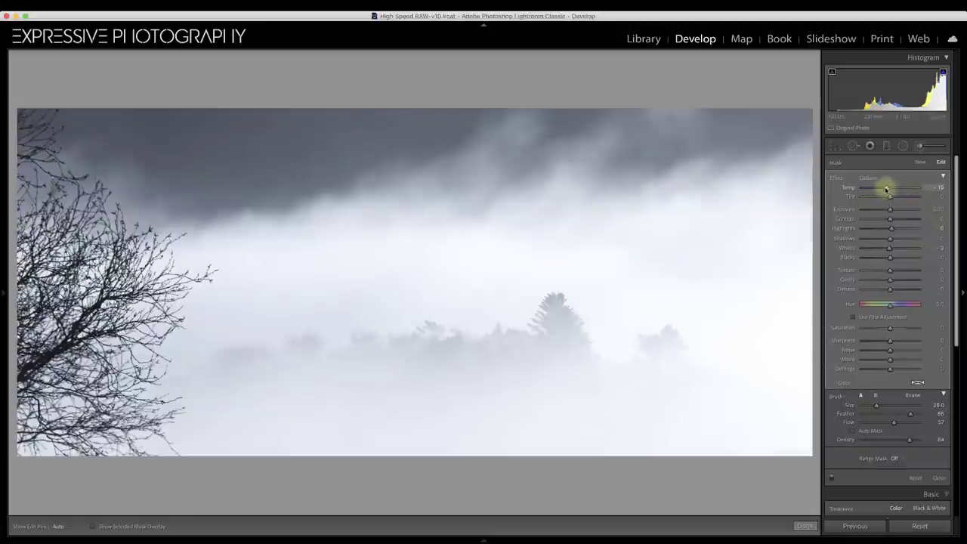
drag(884, 189, 887, 189)
Review the retouched photo against a black background in lights-out mode.
key(l)
key(l)
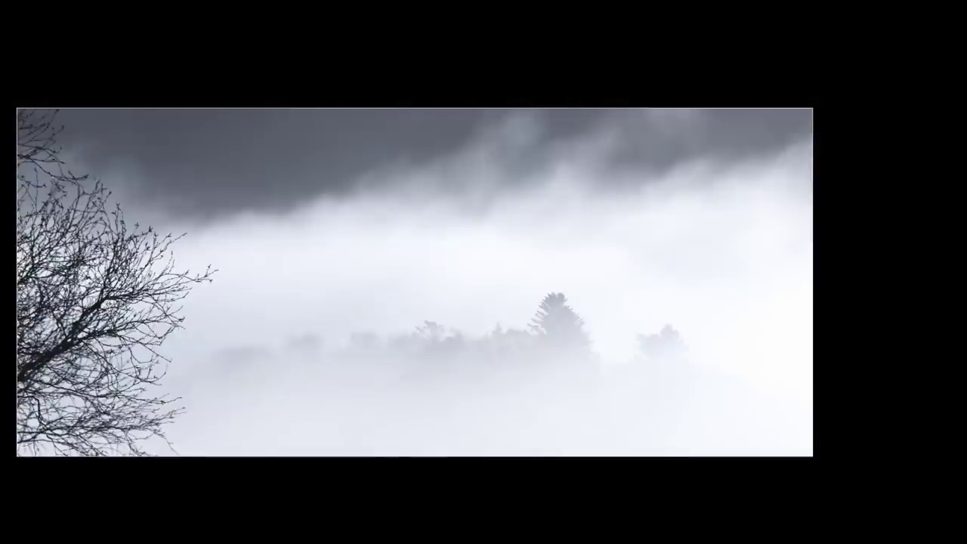
key(l)
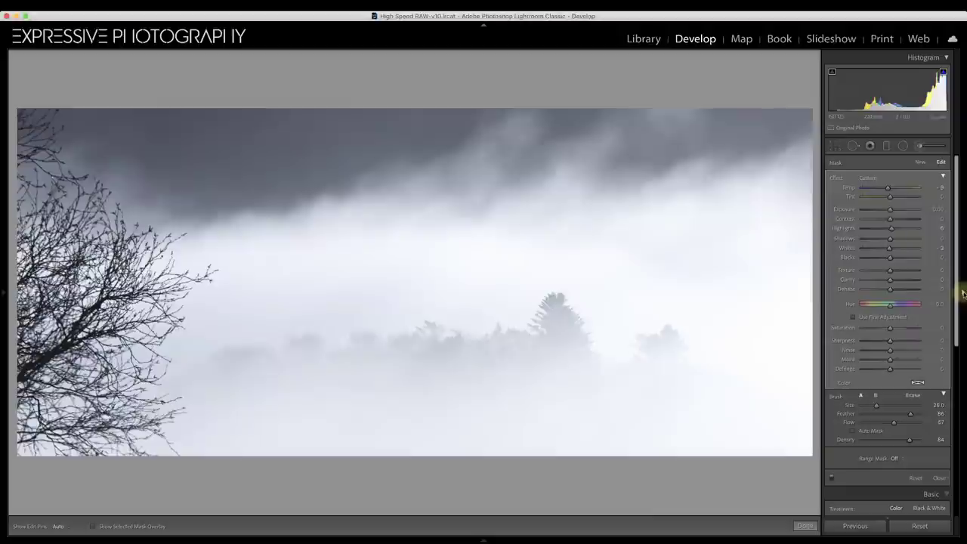
View the photo of the misty tree line enlarged in lights-out mode, with the adjustment controls hidden.
click(963, 295)
key(l)
key(l)
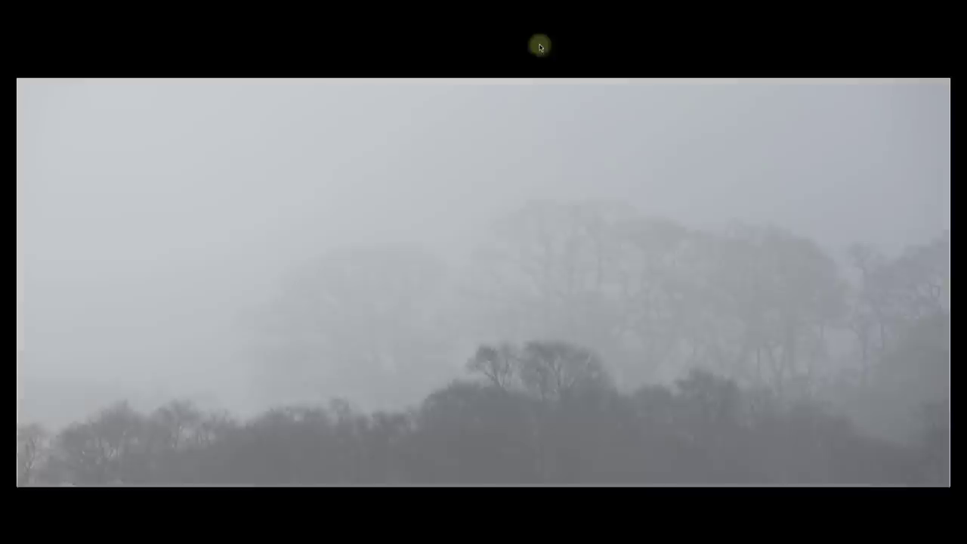
key(l)
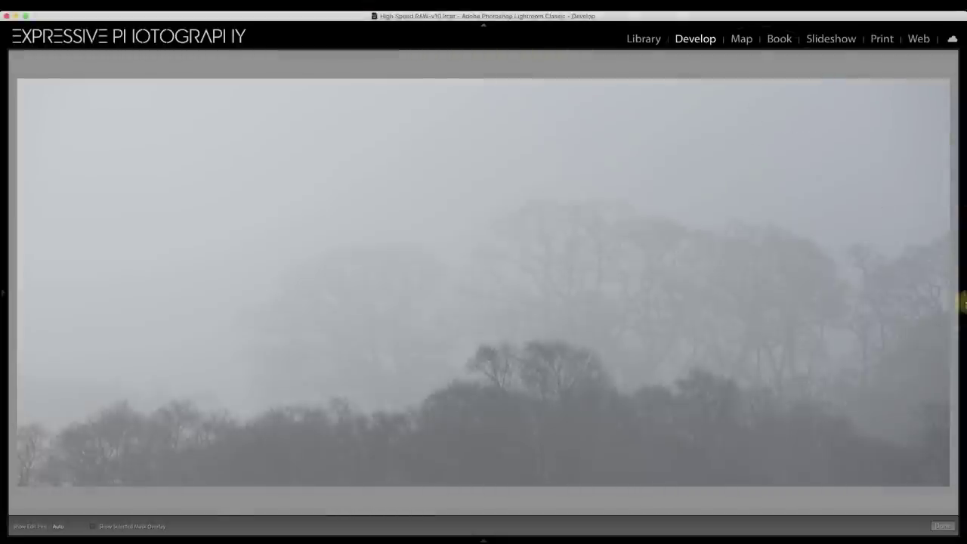
click(962, 291)
Leave the adjustment brush and set the misty tree photo's Whites to +79.
click(918, 146)
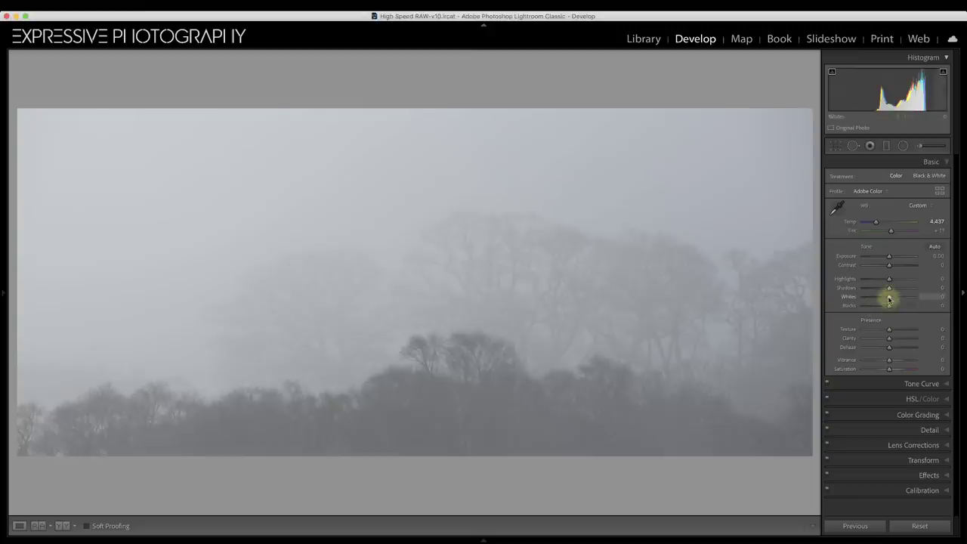
drag(889, 299, 908, 299)
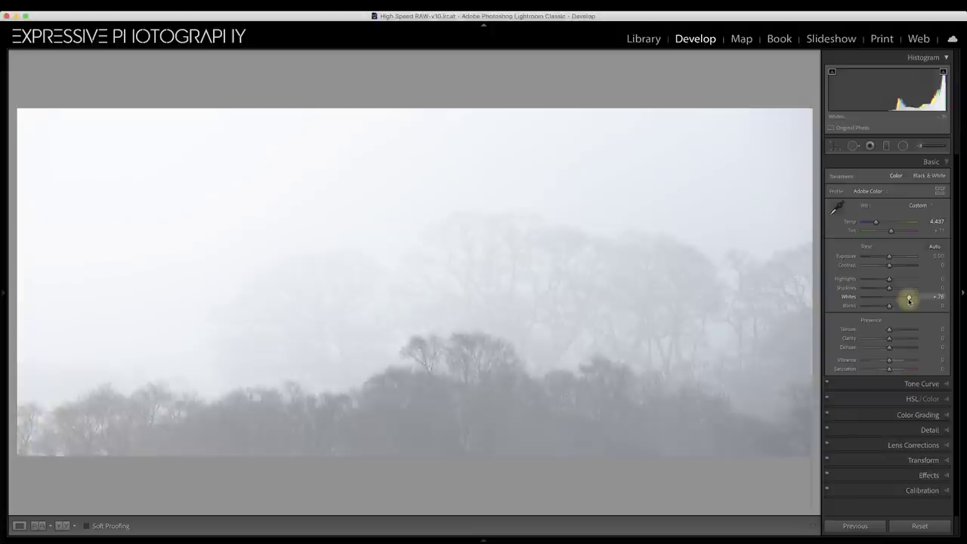
double_click(849, 298)
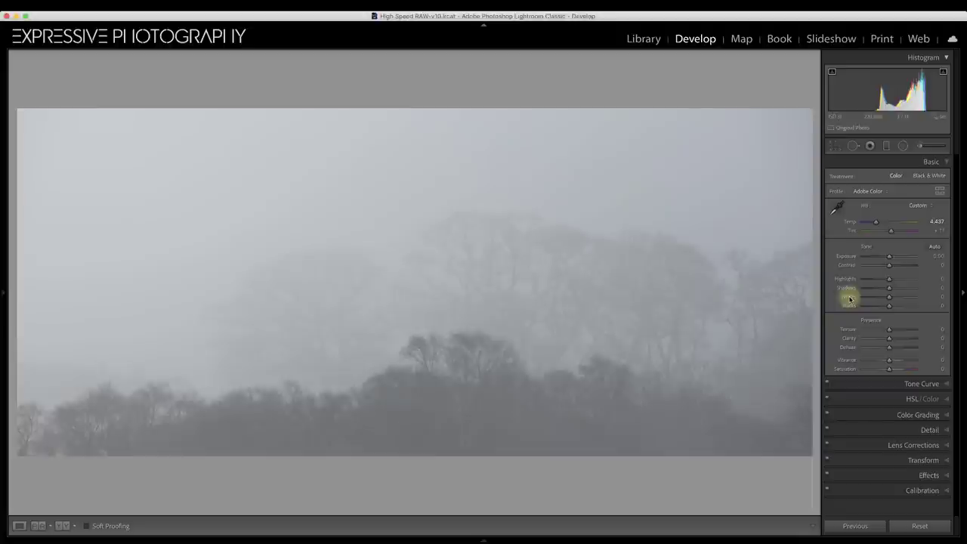
drag(889, 297, 910, 299)
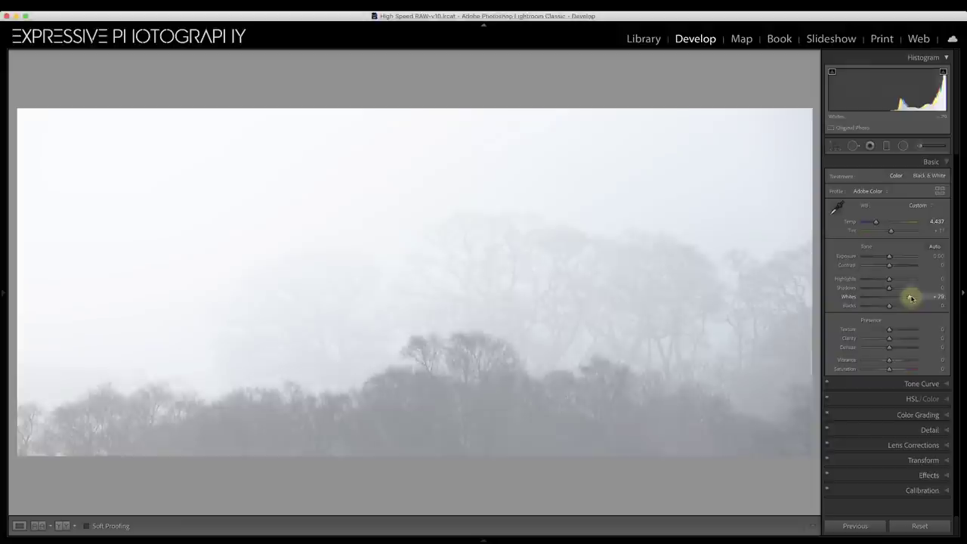
drag(889, 340, 891, 341)
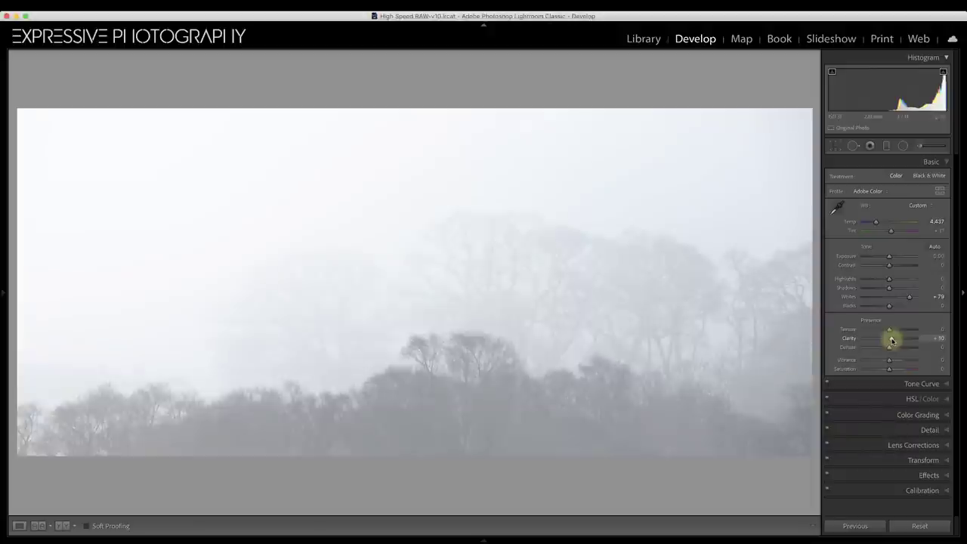
drag(891, 341, 916, 330)
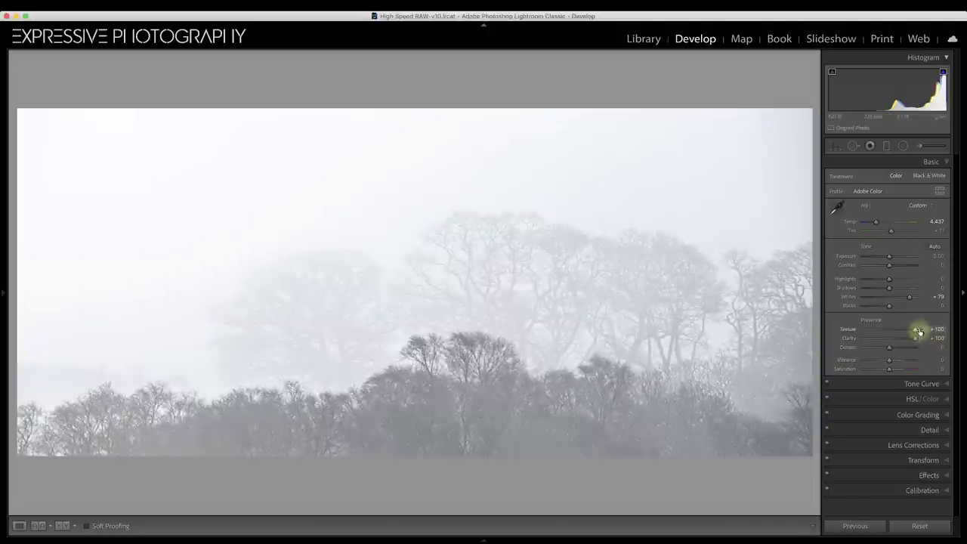
double_click(848, 329)
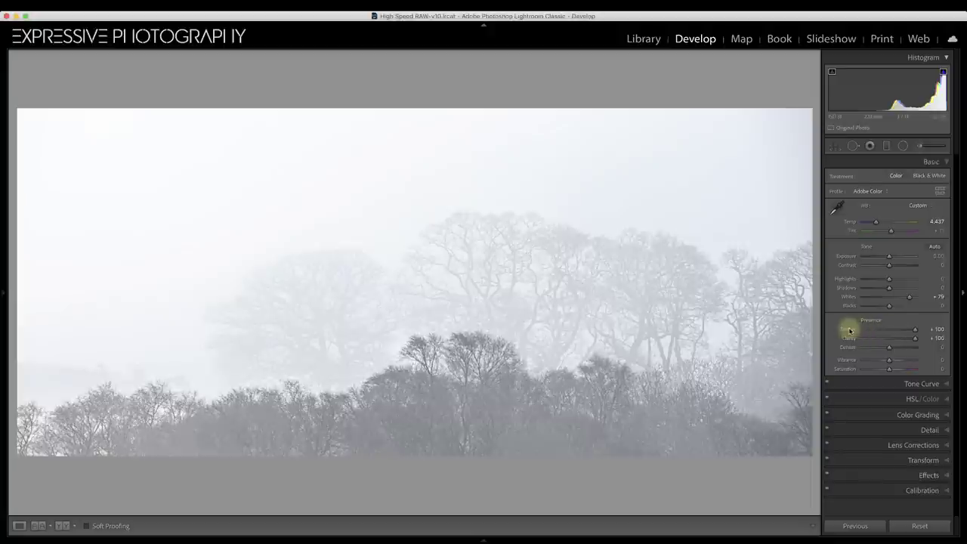
double_click(848, 338)
Set the misty tree photo's Clarity to about +15 and Texture to +8.
drag(889, 338, 890, 330)
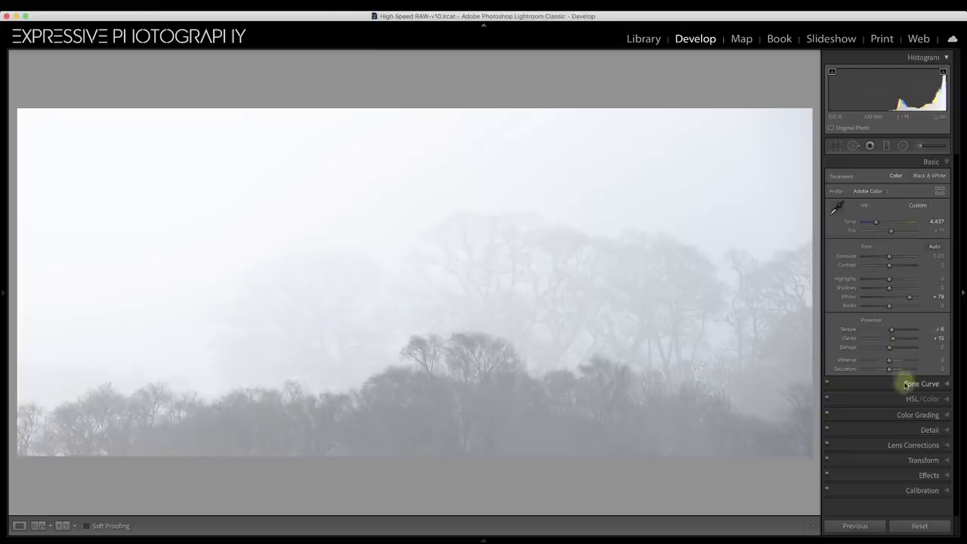
Darken the foreground trees with a tone curve point at input 169, output 110, and raise Shadows to +11.
click(906, 383)
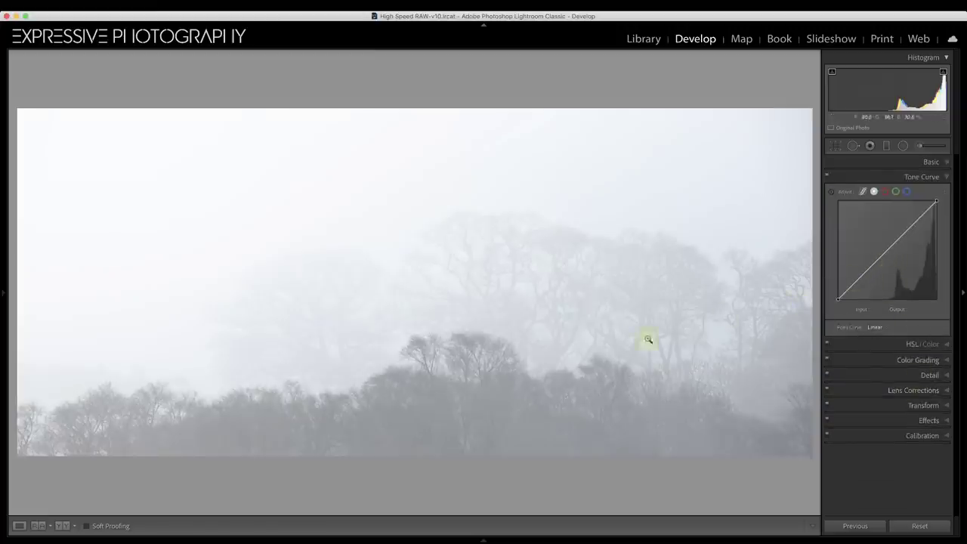
click(831, 191)
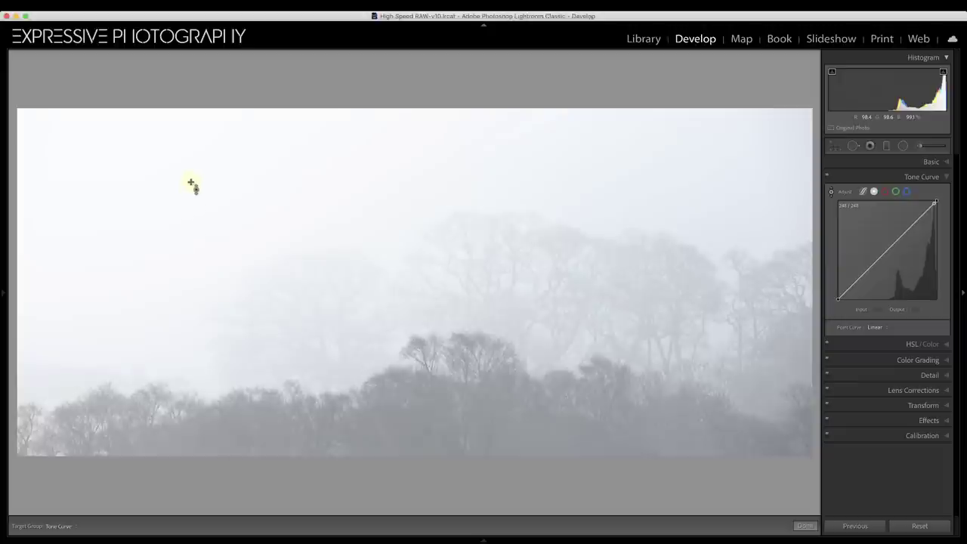
click(227, 220)
click(621, 391)
drag(503, 399, 503, 446)
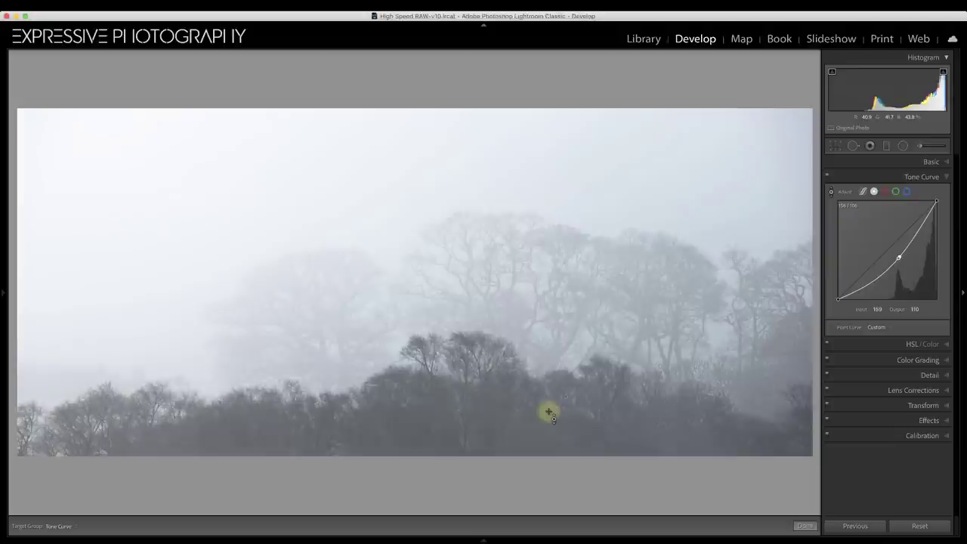
click(926, 161)
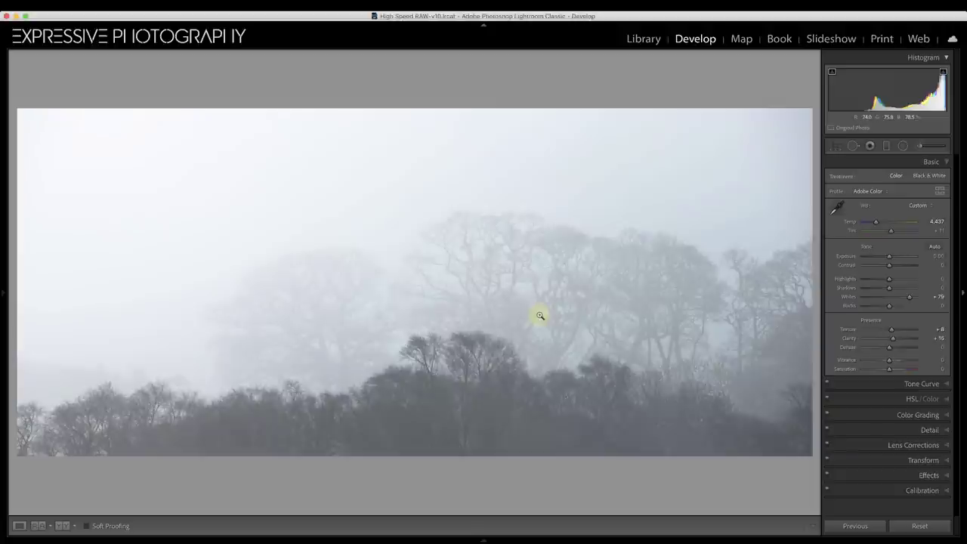
drag(888, 288, 891, 288)
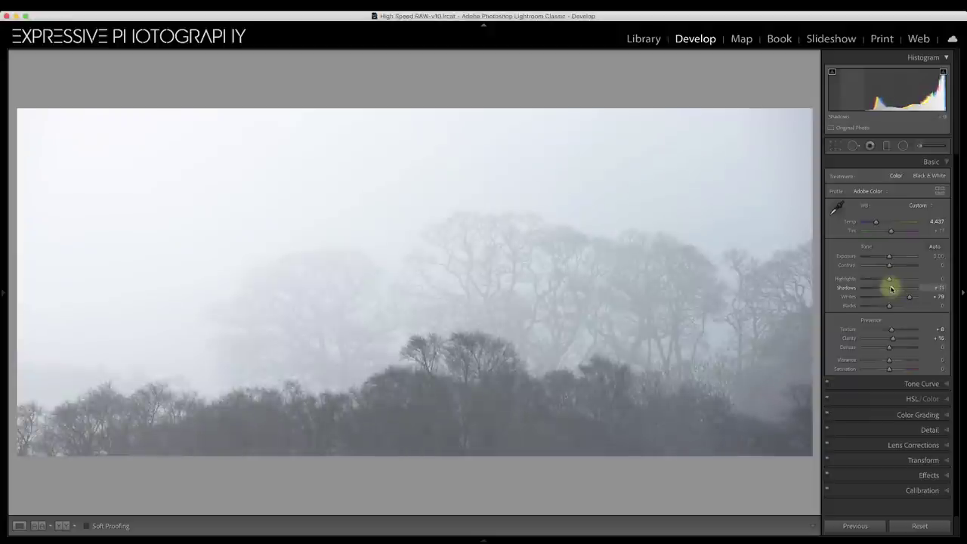
Add a graduated filter over the misty trees on the right, fading leftward, and set its Temp to 3 and Tint to 1.
click(885, 146)
drag(606, 224, 350, 280)
drag(888, 190, 891, 190)
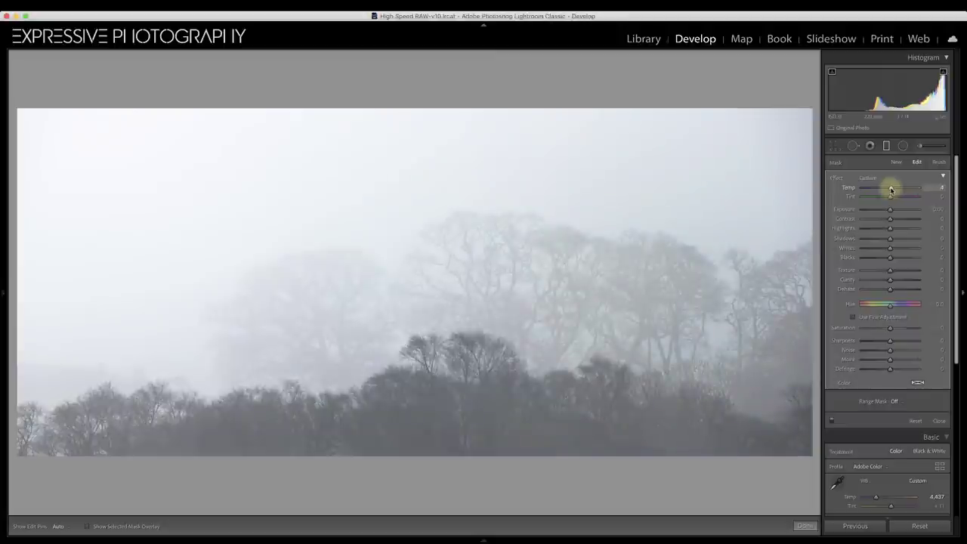
drag(890, 190, 889, 190)
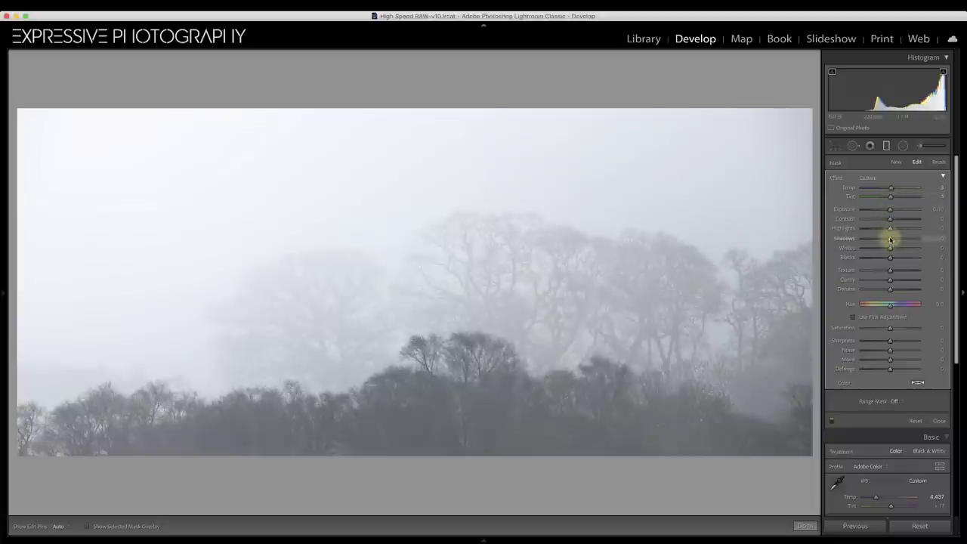
Set the graduated filter's Shadows to -9, Whites to 14 and Highlights to 8, and finish the filter.
drag(889, 240, 888, 239)
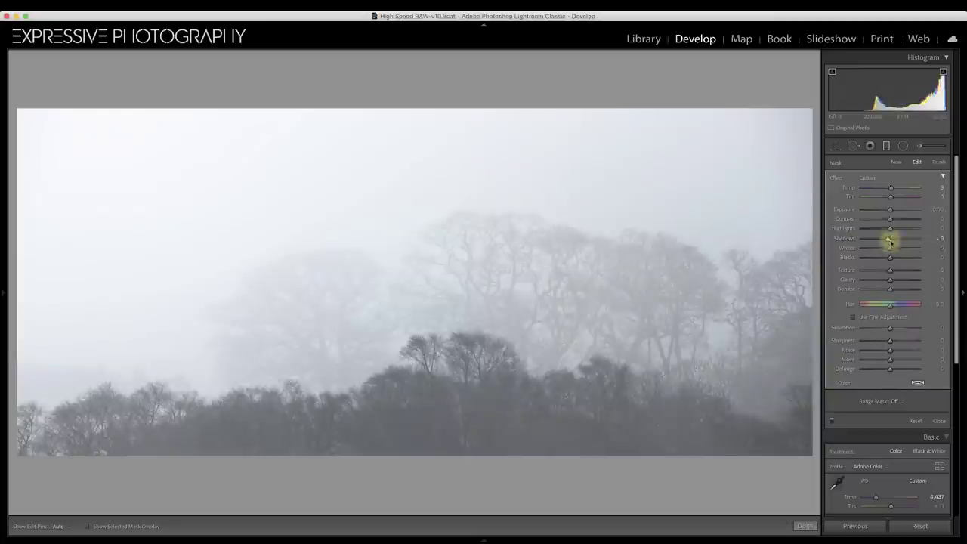
drag(891, 247, 892, 231)
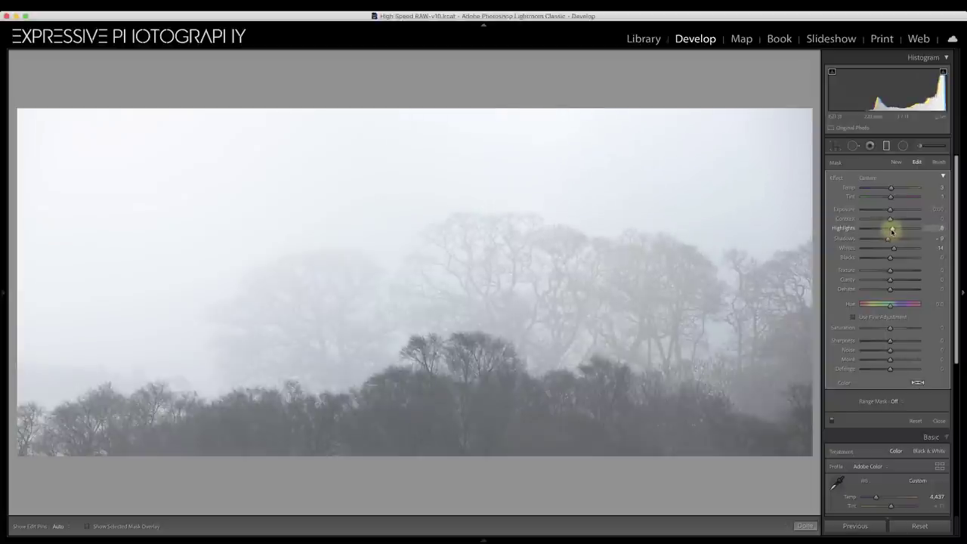
click(885, 148)
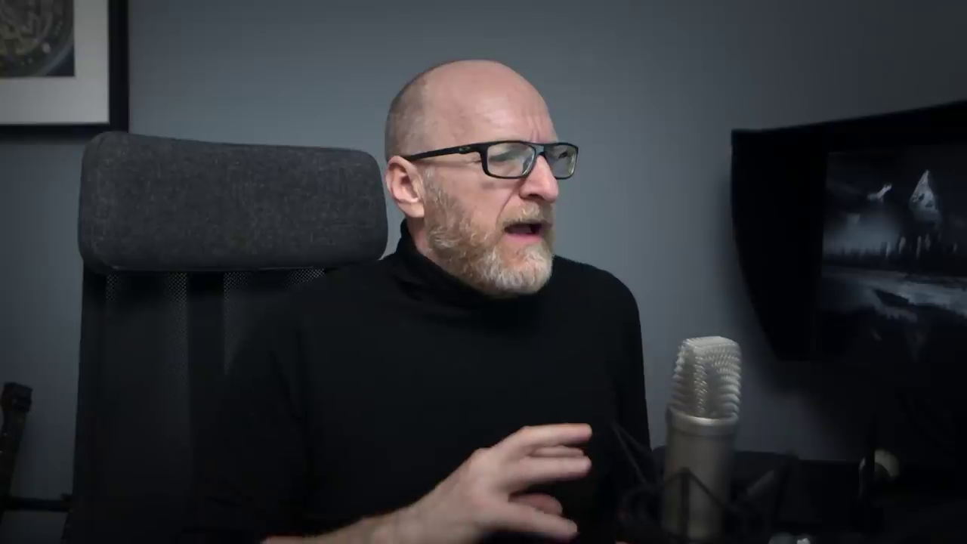
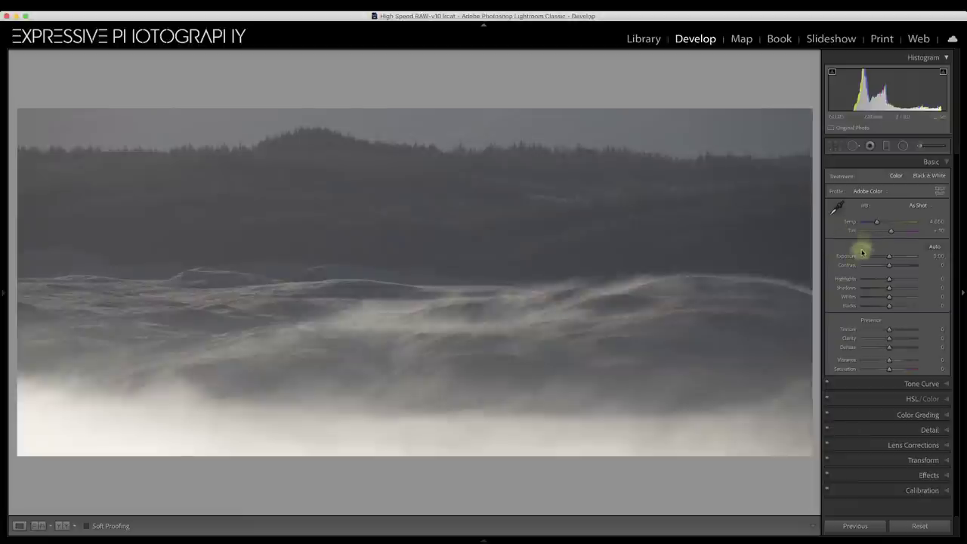
Try the foggy hillside photo at Exposure -1.06 with Whites +28, and at Exposure +0.50.
drag(888, 259, 883, 259)
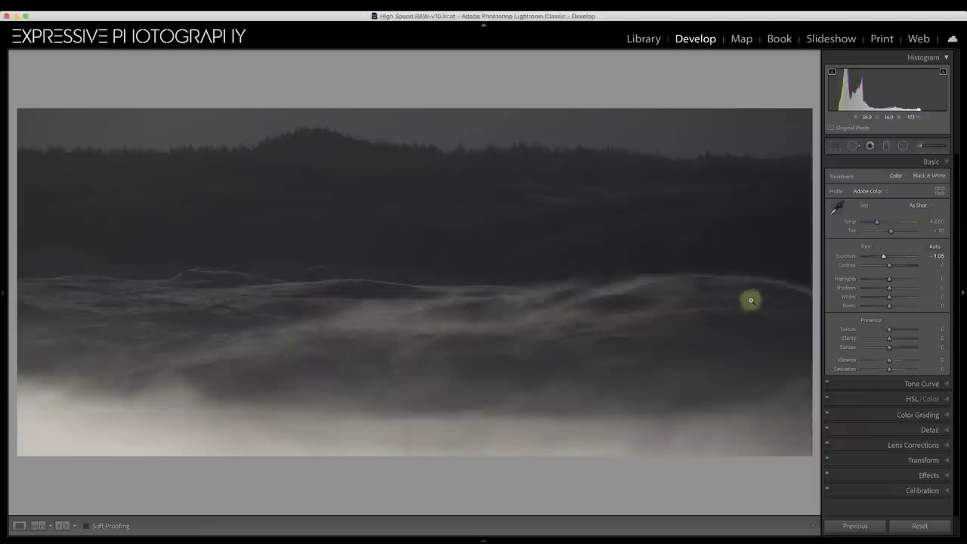
drag(888, 299, 895, 299)
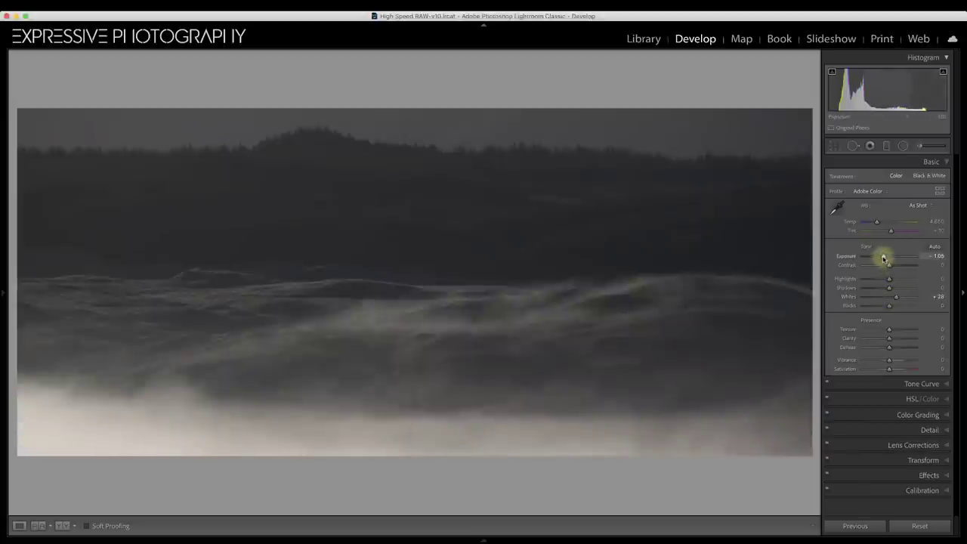
drag(883, 258, 888, 254)
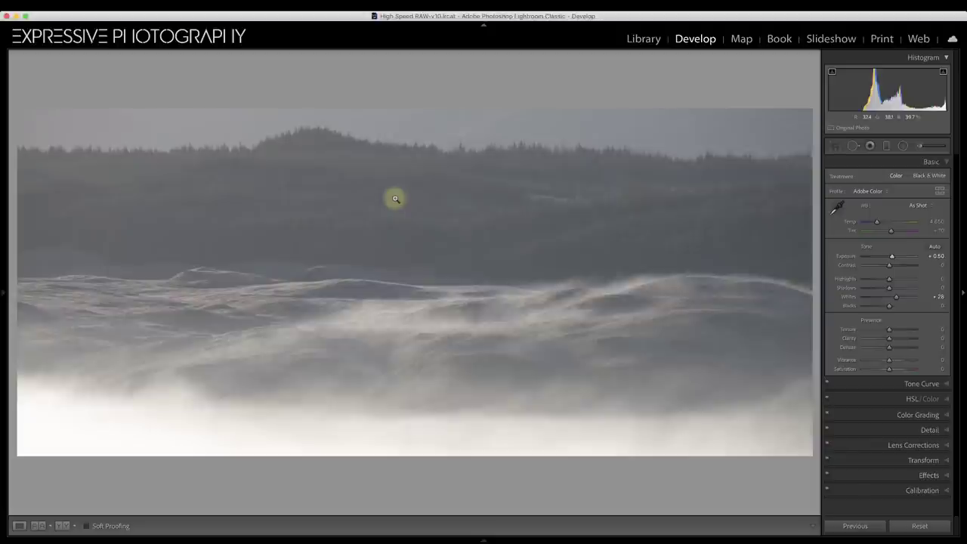
drag(888, 255, 889, 258)
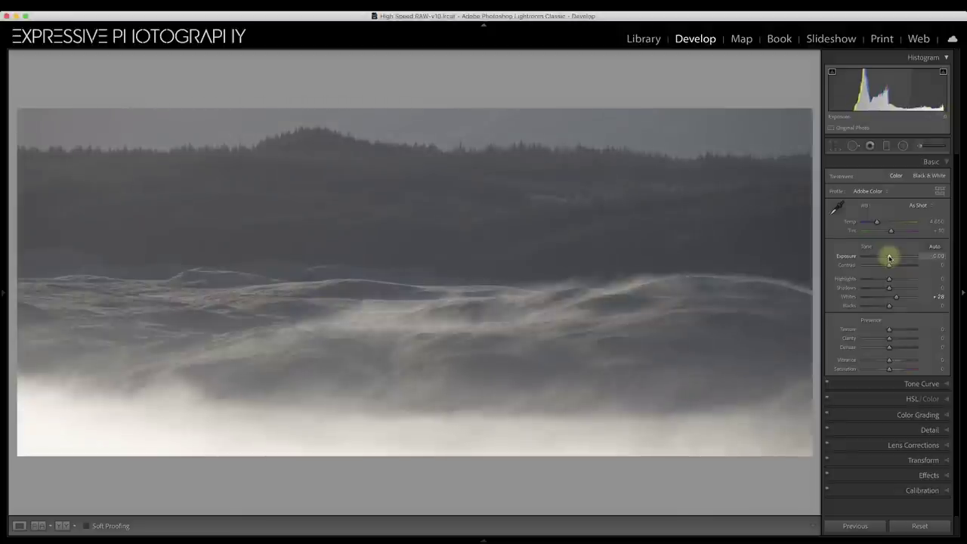
Set the hillside photo's Exposure to -0.35 and reset its Whites to 0.
drag(889, 259, 888, 259)
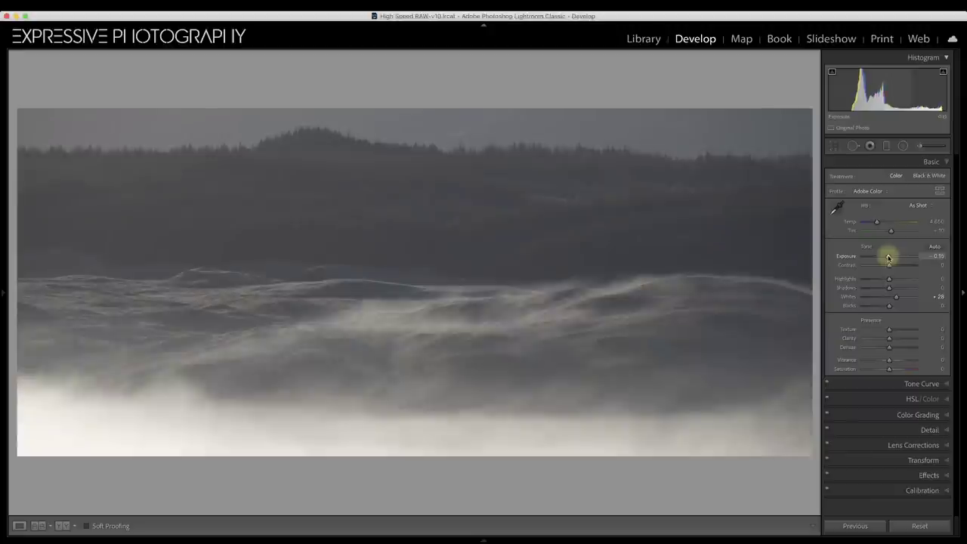
drag(888, 257, 887, 258)
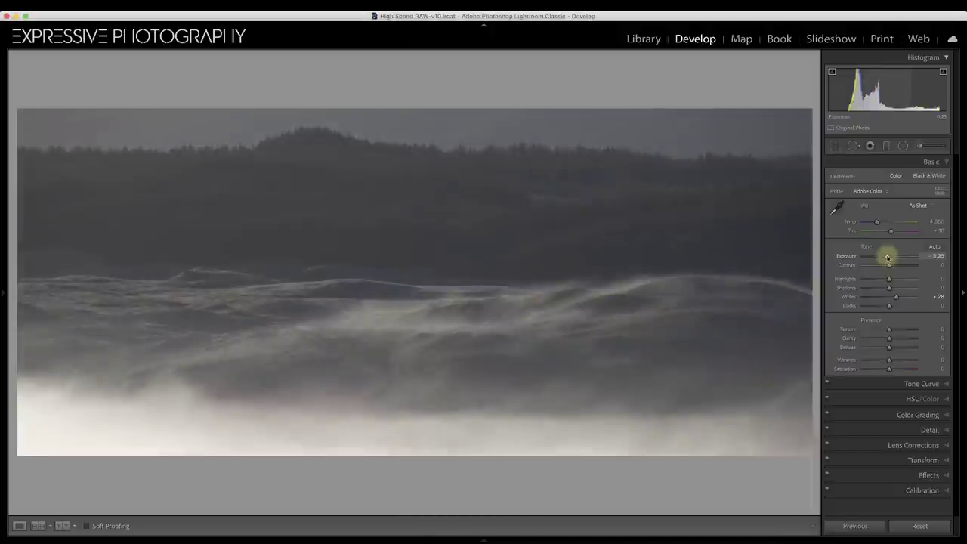
drag(887, 257, 887, 256)
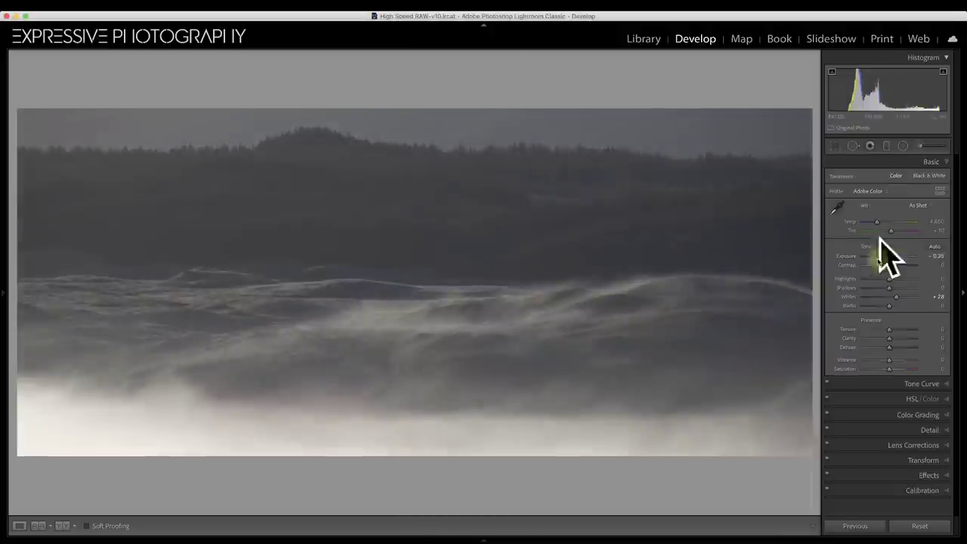
double_click(849, 299)
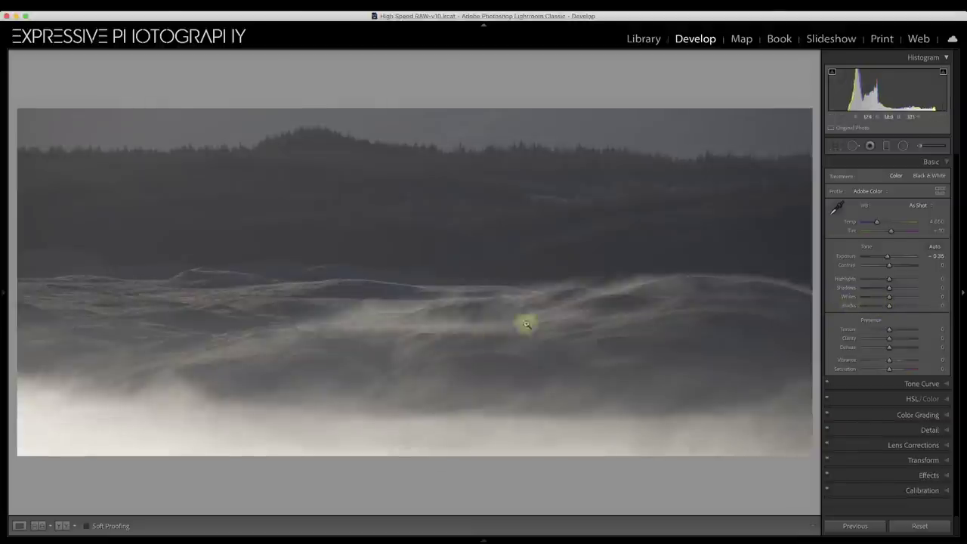
Review the photo's existing crop without altering it, and cool the white balance to a Temp of 4,197.
click(834, 145)
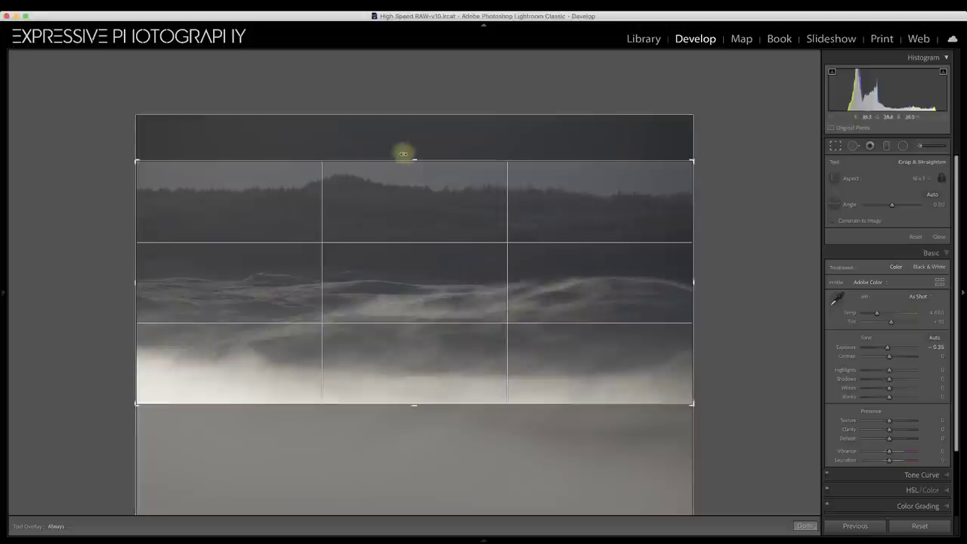
click(834, 145)
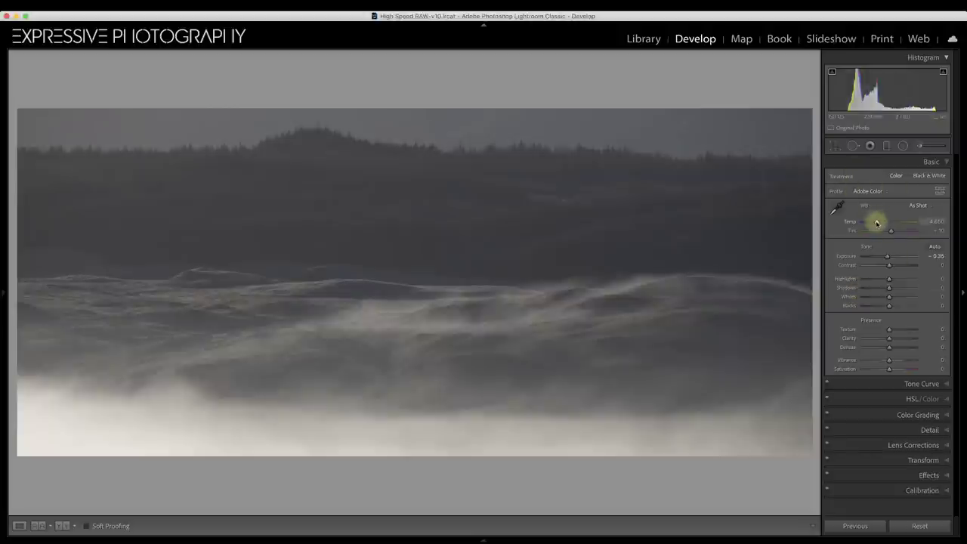
drag(876, 223, 876, 223)
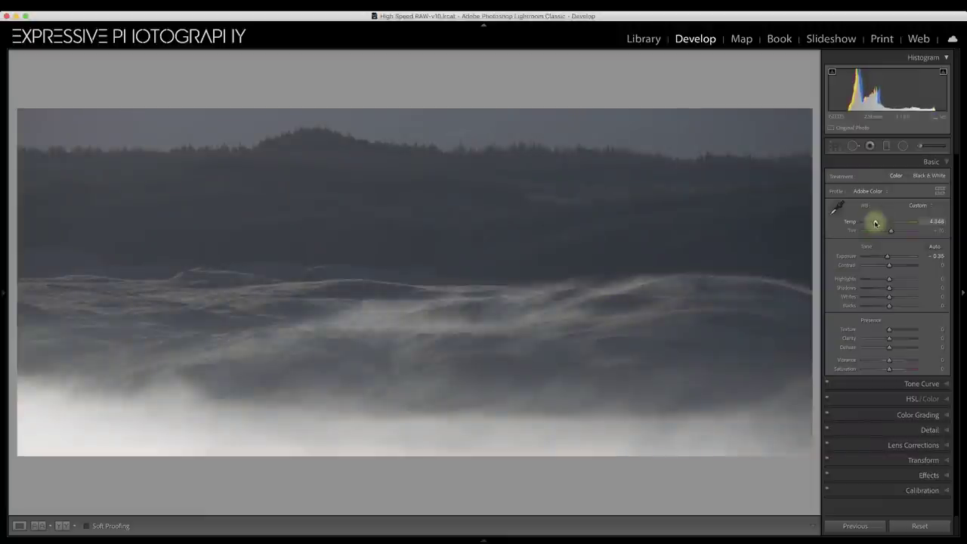
drag(875, 223, 874, 223)
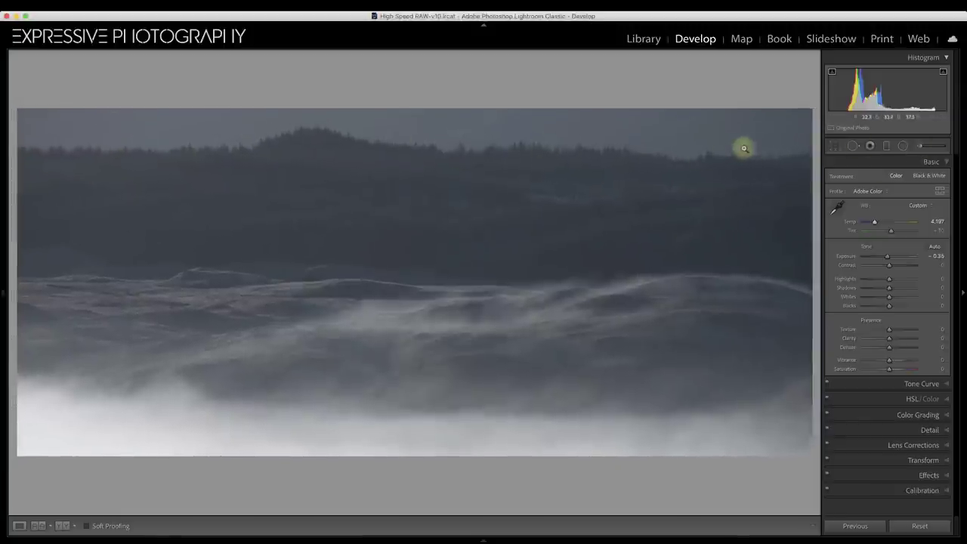
Heal the spot in the sky above the far-left treeline at size 67, sampling clear sky directly beside it.
click(852, 146)
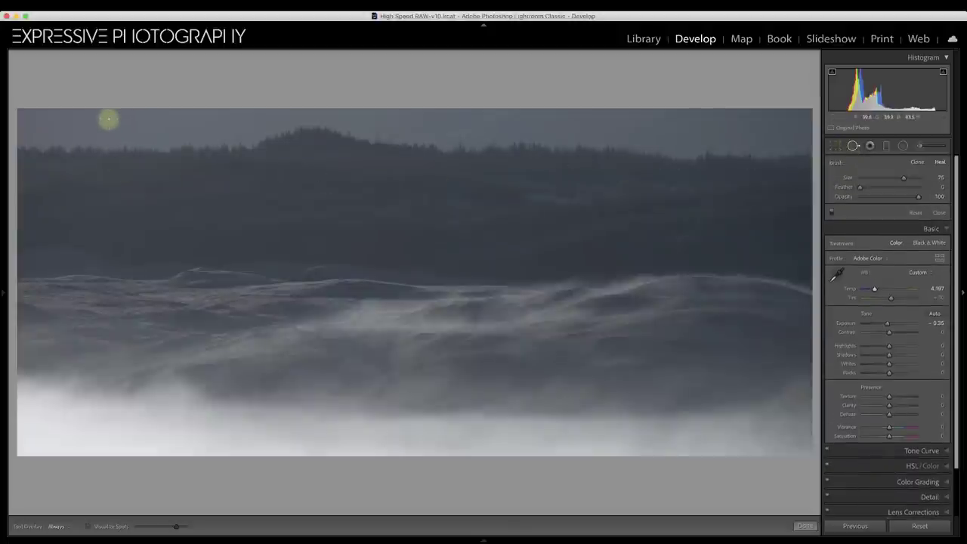
click(108, 119)
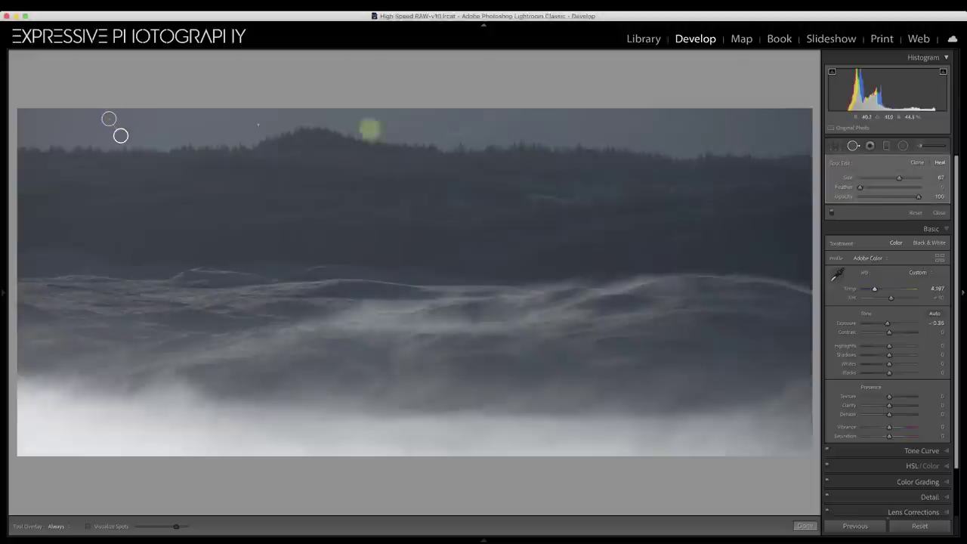
drag(121, 136, 126, 120)
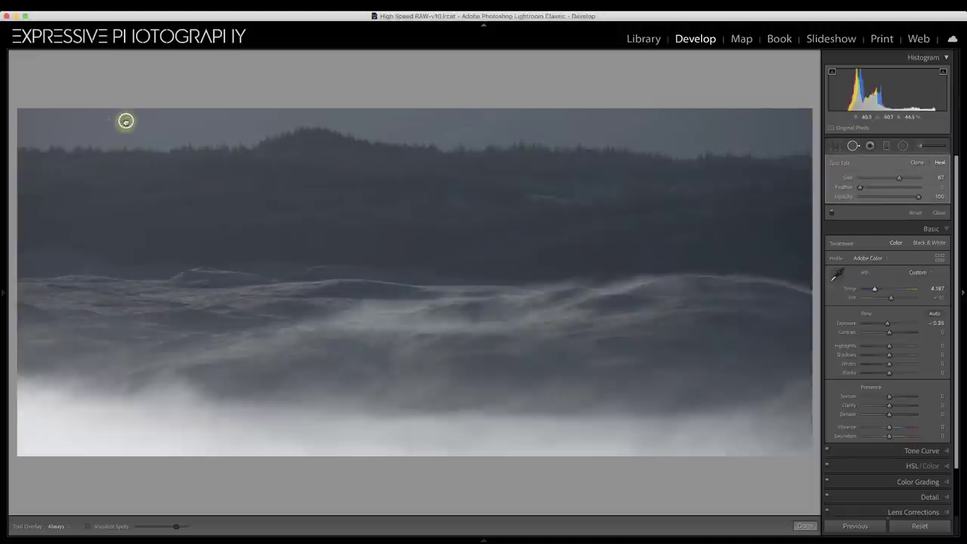
click(853, 146)
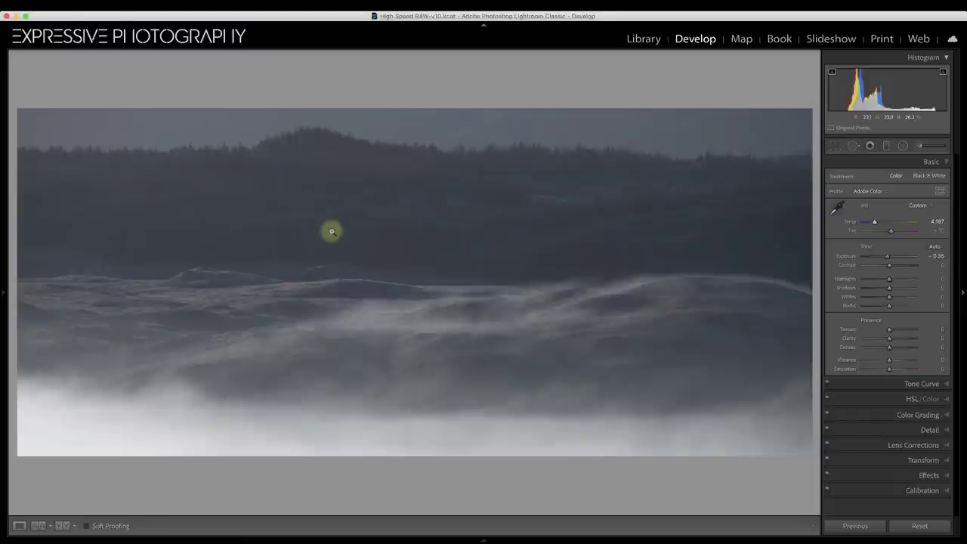
Add a graduated filter over the low fog, widen its fade upward, and set Dehaze to about -30 and Temp to -6.
click(869, 145)
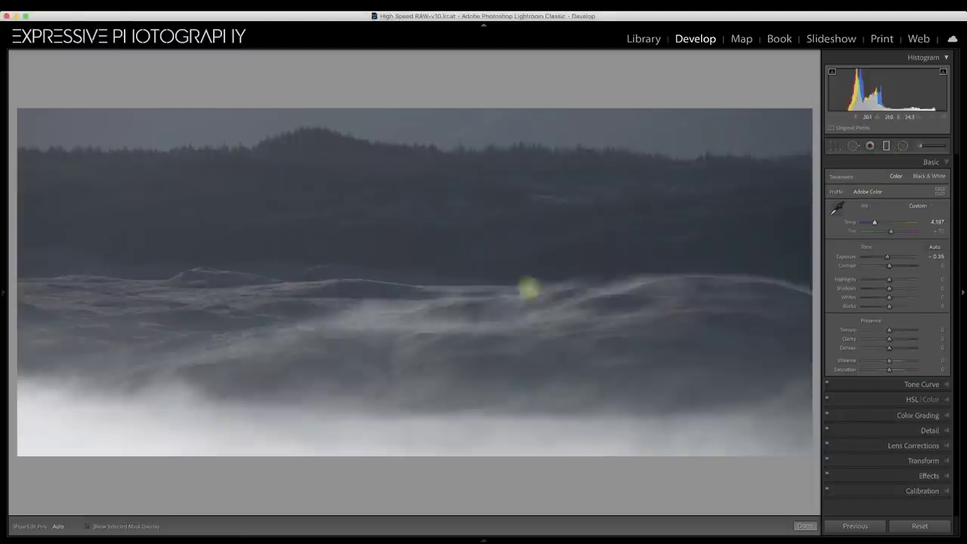
drag(422, 406, 423, 334)
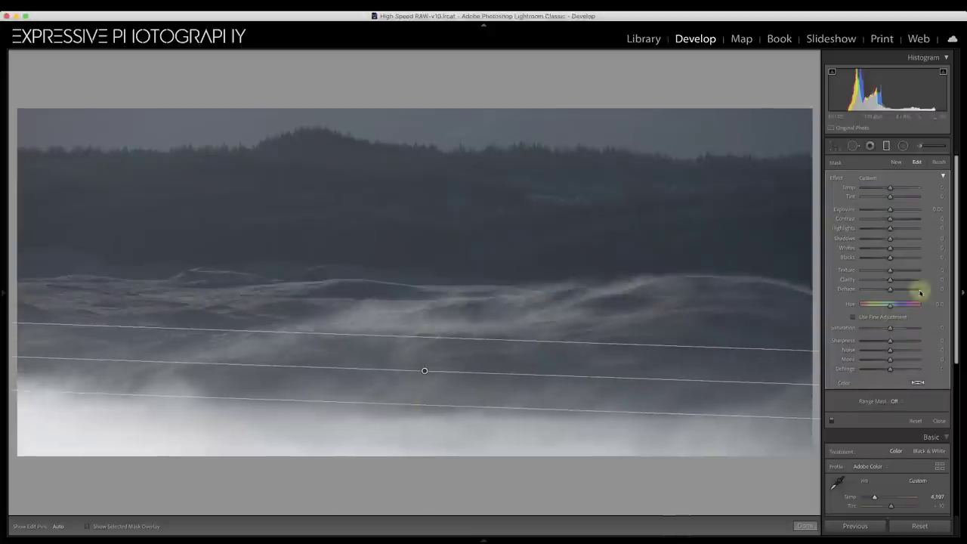
drag(890, 289, 879, 290)
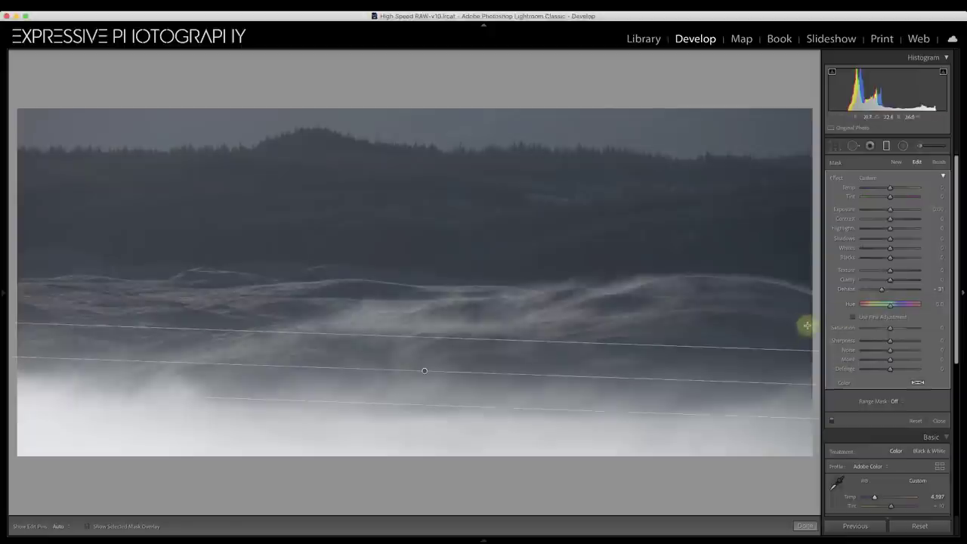
drag(720, 346, 777, 323)
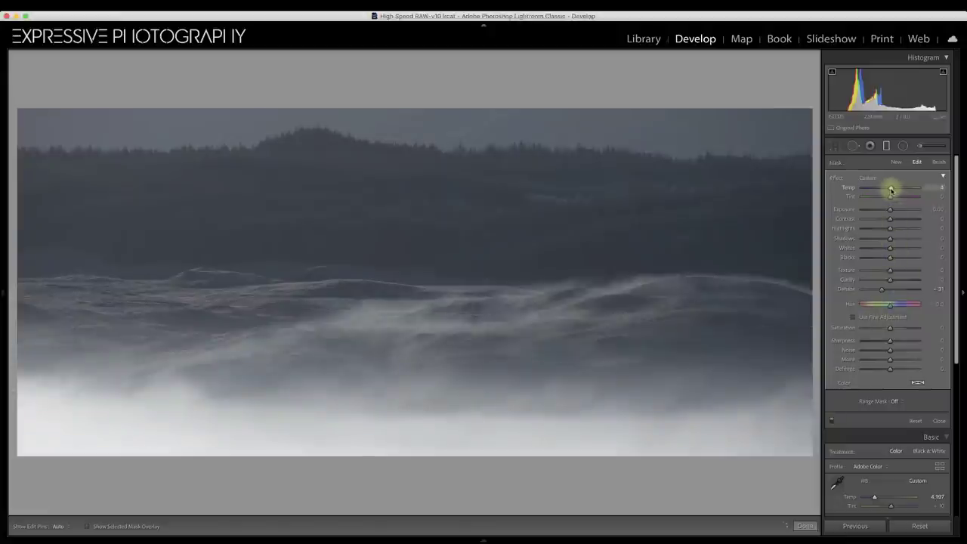
drag(891, 188, 888, 190)
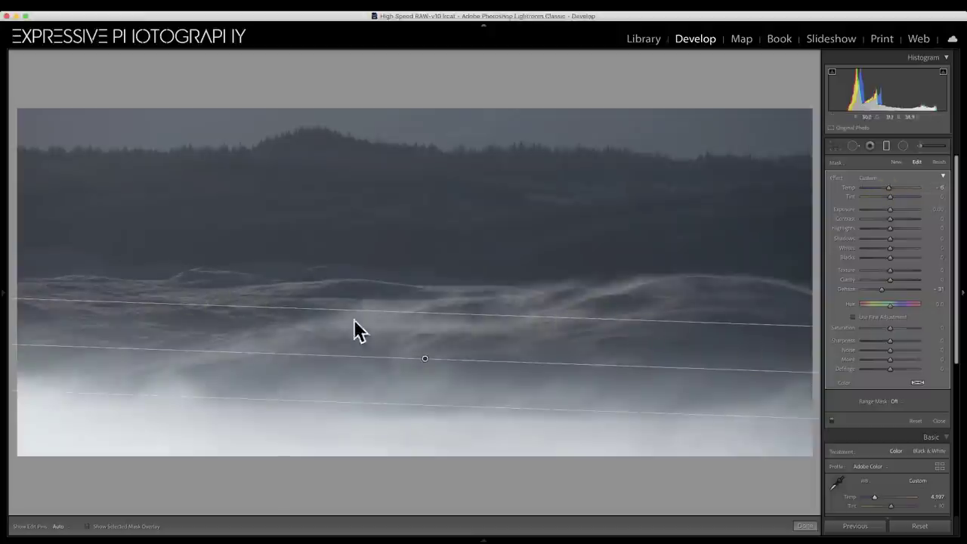
click(886, 146)
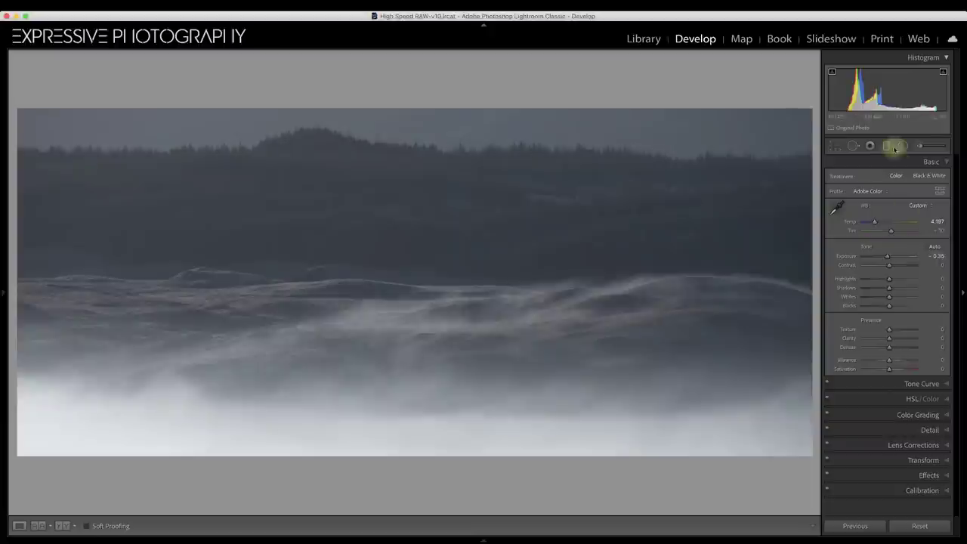
Brush the misty ridges in the middle of the photo with Clarity 19 and Texture 9.
click(921, 147)
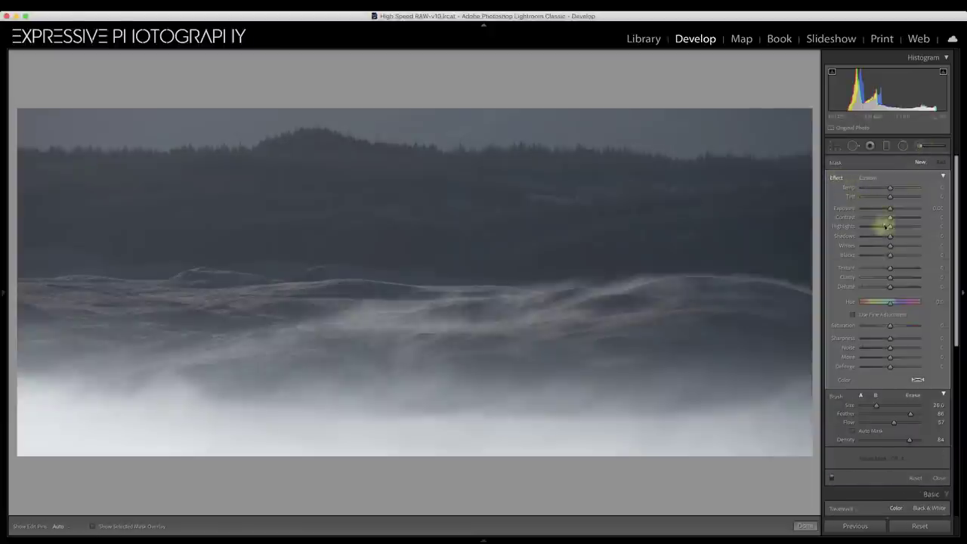
drag(890, 276, 894, 278)
key(h)
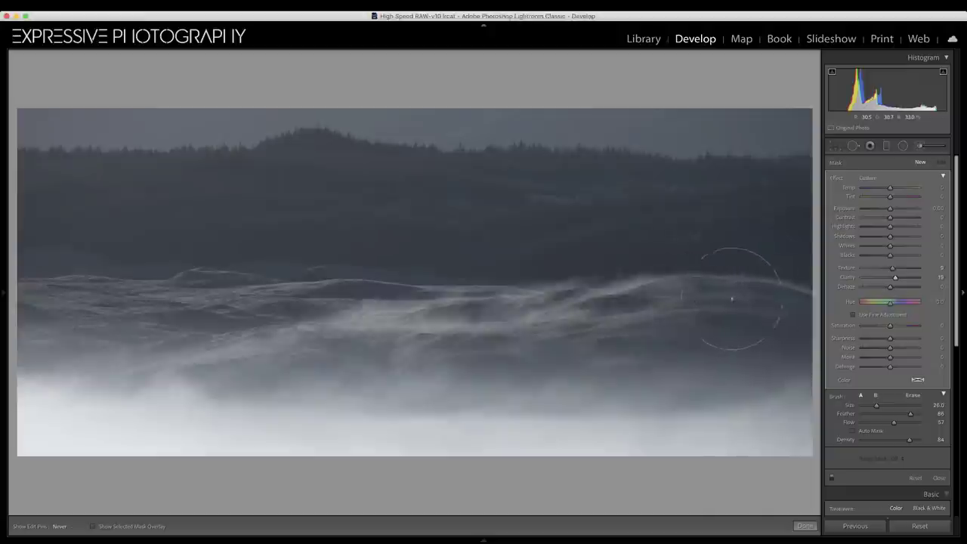
click(682, 309)
key(h)
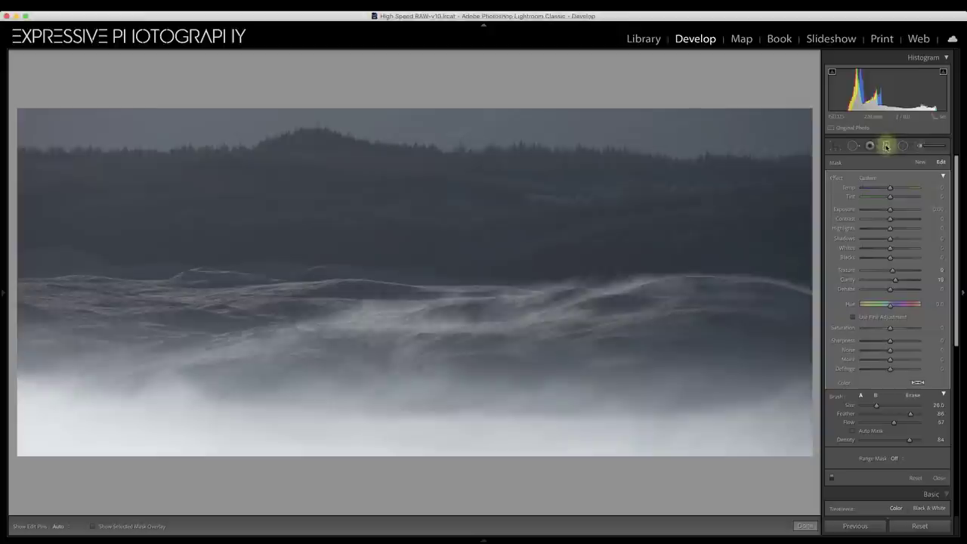
Add a graduated filter over the forested hill and sky, fading down to the ridges, with Texture 23 and Clarity 20.
click(886, 145)
double_click(837, 176)
drag(396, 213, 395, 280)
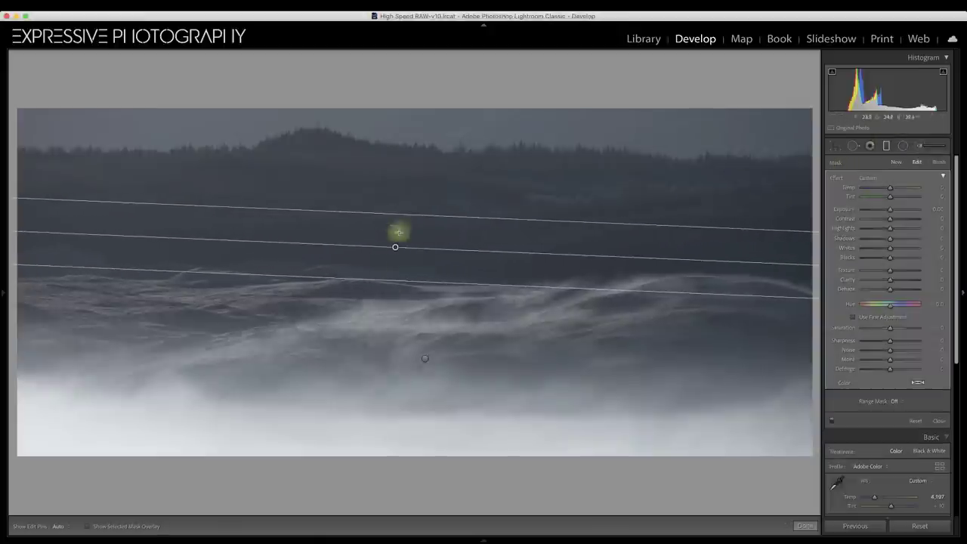
drag(889, 278, 893, 279)
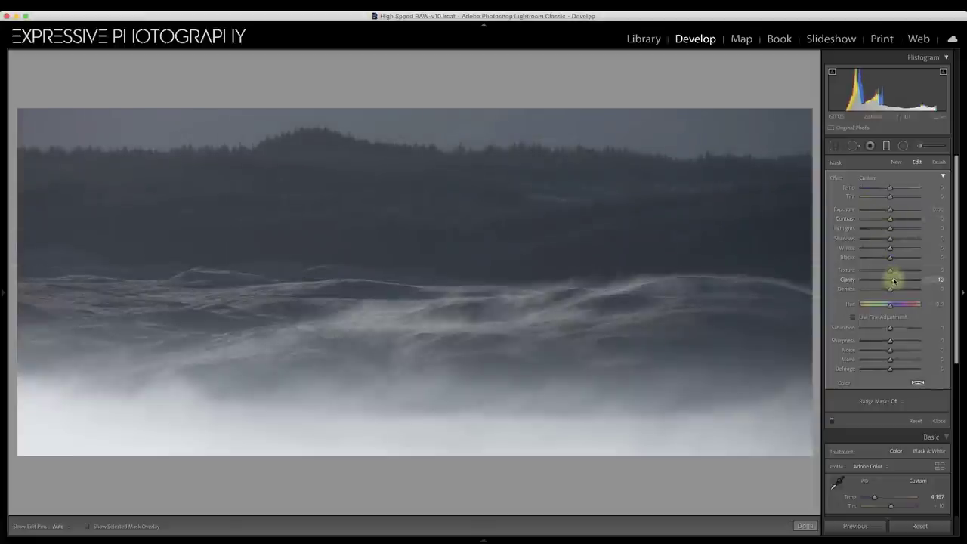
drag(890, 270, 895, 281)
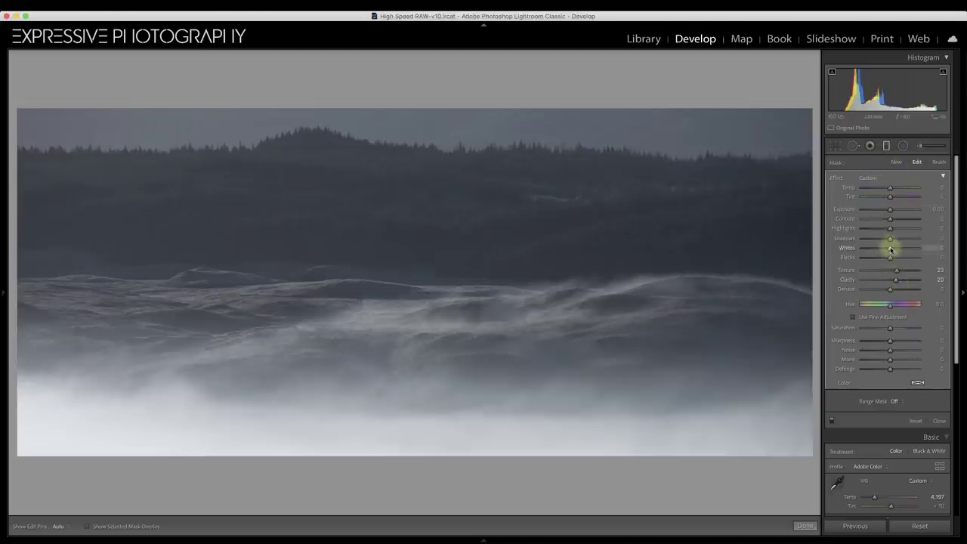
Set the hill filter's Whites to 27, Blacks to -10, Contrast to -16 and Temp to -3, and finish the filter.
mouse_move(890, 249)
mouse_down()
mouse_move(894, 218)
mouse_move(884, 218)
mouse_move(898, 249)
mouse_move(884, 257)
mouse_up()
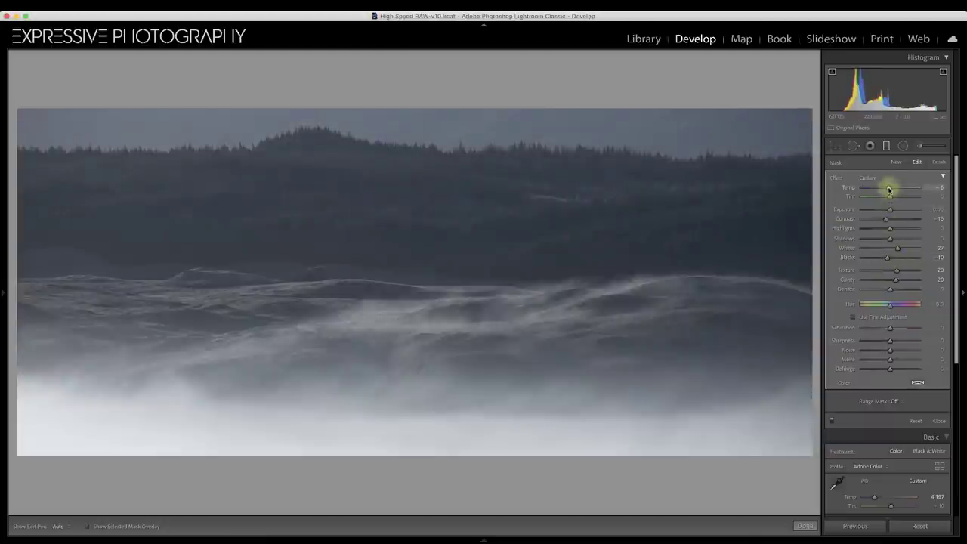
drag(889, 189, 889, 188)
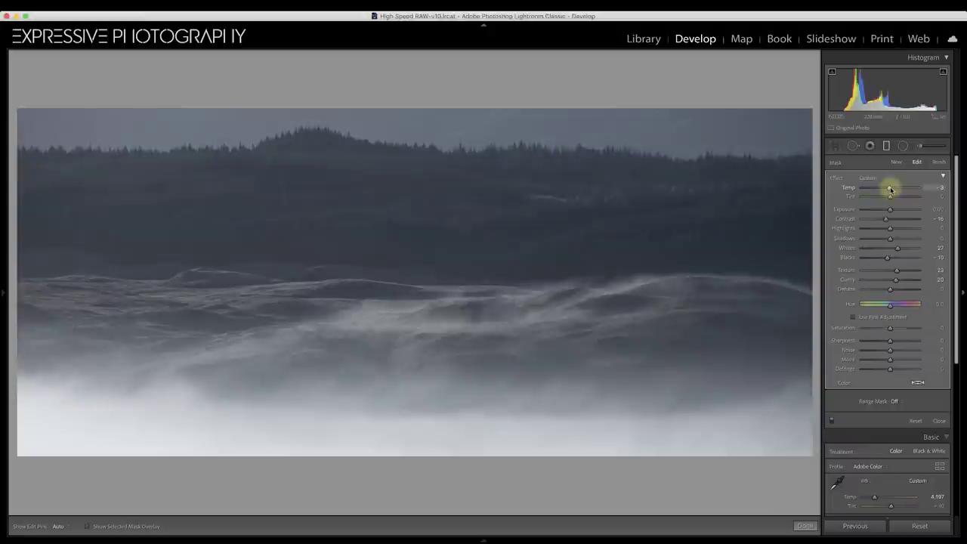
click(886, 145)
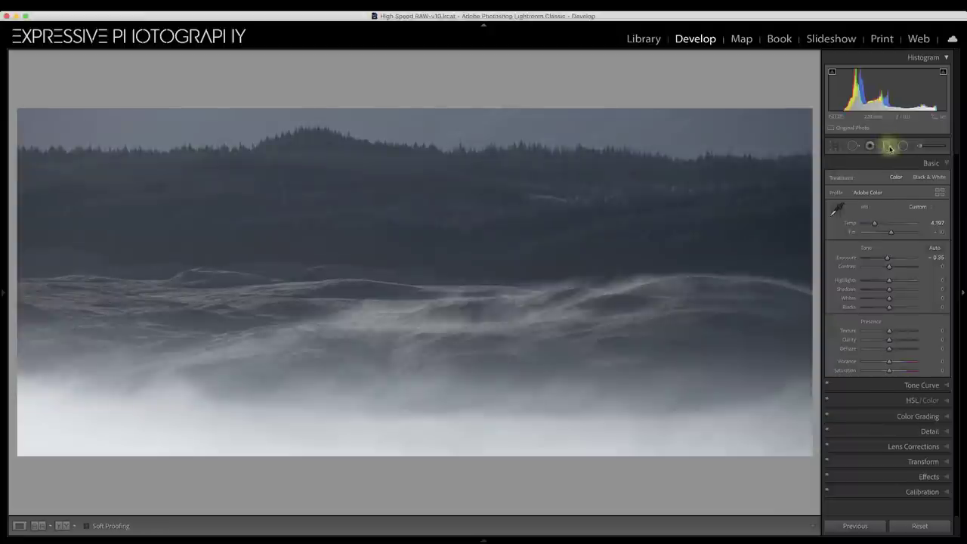
Brush along the sky with a size 21 adjustment brush, setting Tint to about -6 and Temp to -4.
click(917, 145)
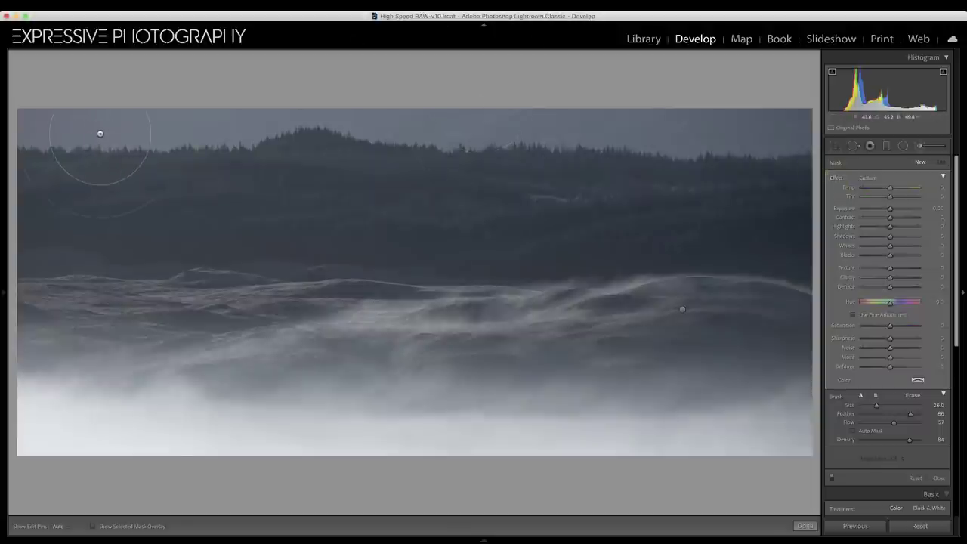
scroll(153, 131, down, 1)
scroll(152, 132, down, 2)
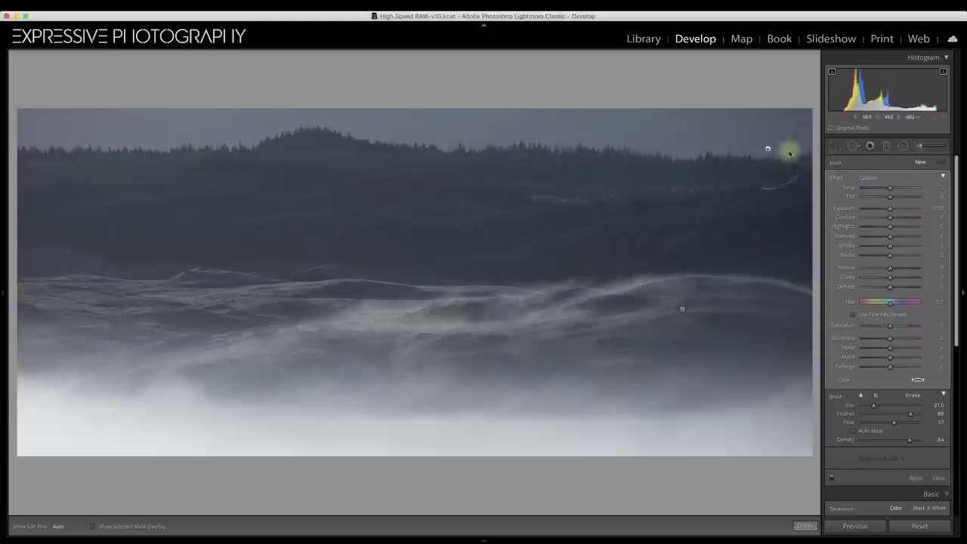
drag(889, 198, 887, 198)
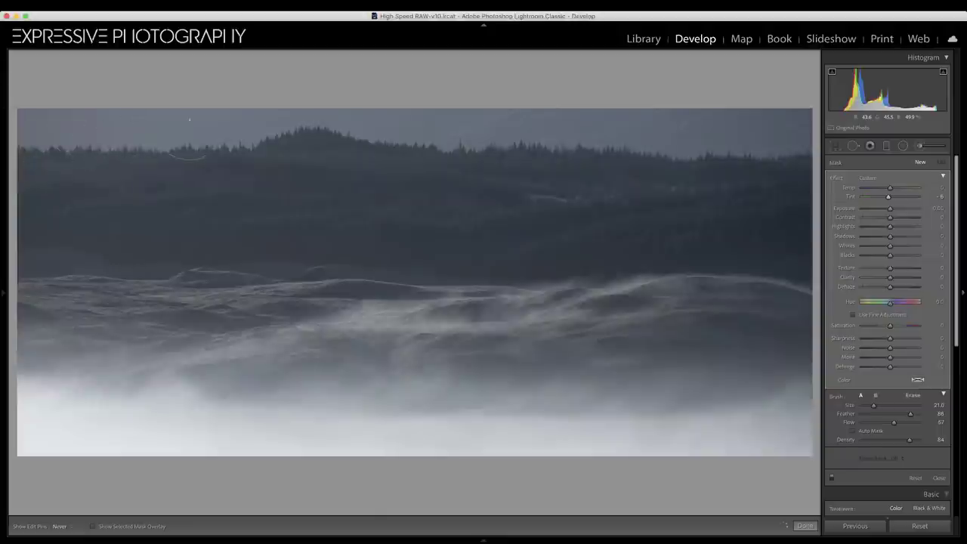
click(888, 198)
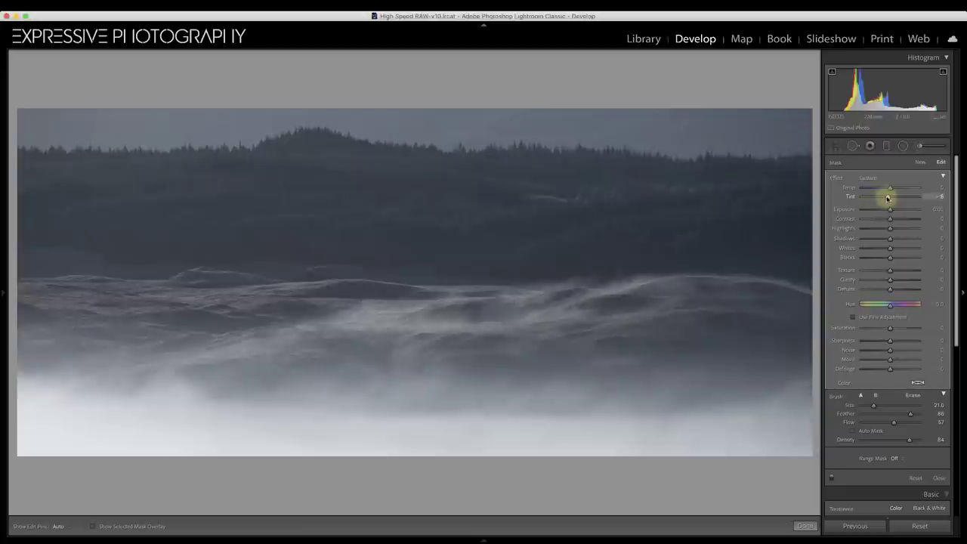
click(890, 188)
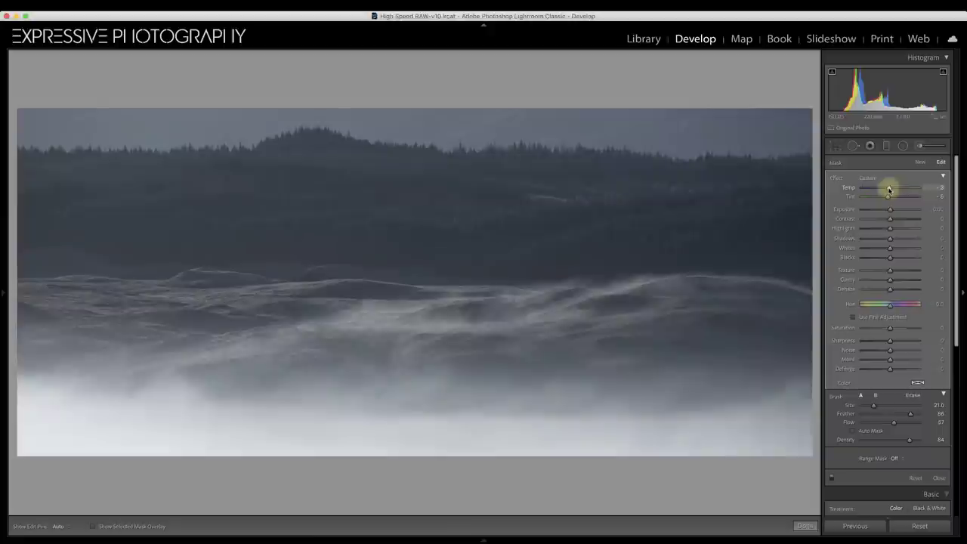
click(889, 198)
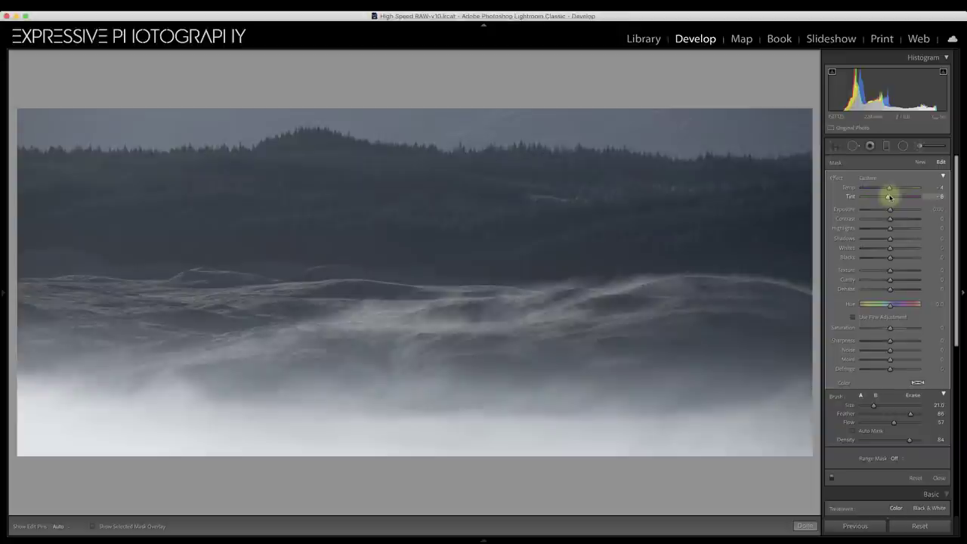
Hide the adjustment controls and black out the interface to examine the finished photo.
click(962, 292)
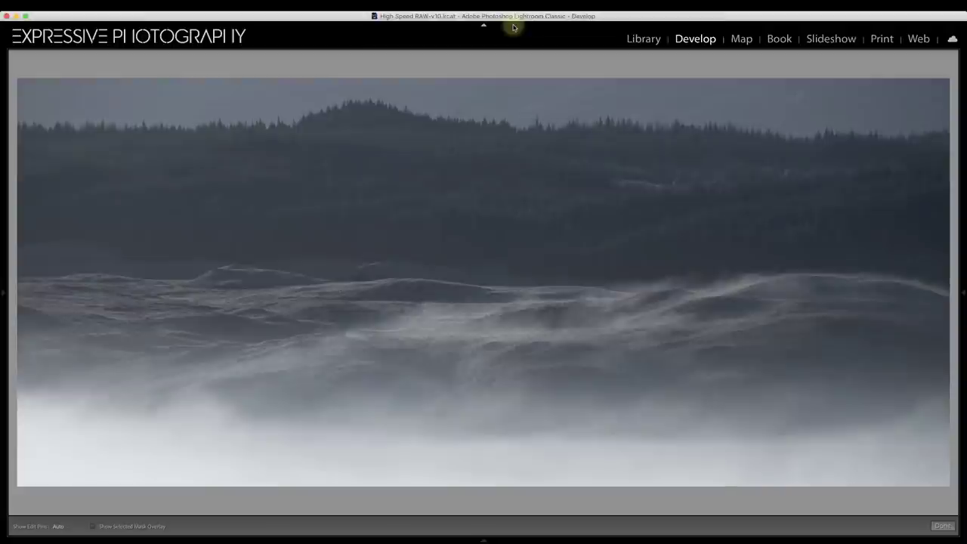
key(l)
key(l)
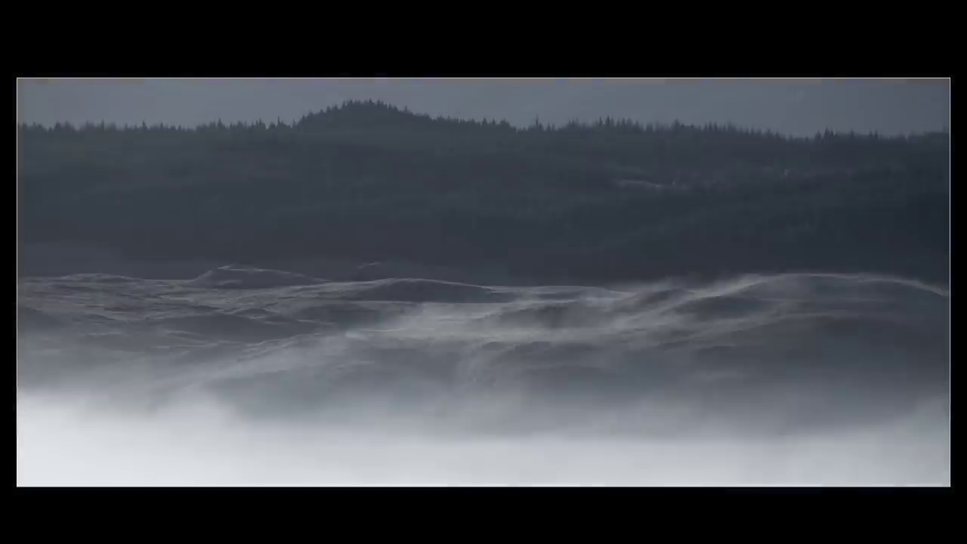